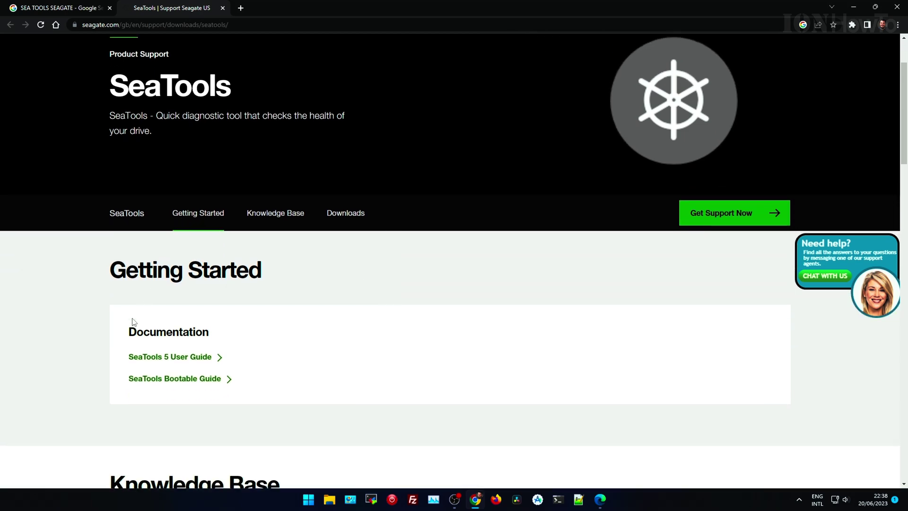
pyautogui.scroll(-2, 133, 322)
# Jump to the downloads section and highlight the SeaTools 5 Windows and Linux descriptions.
pyautogui.click(344, 118)
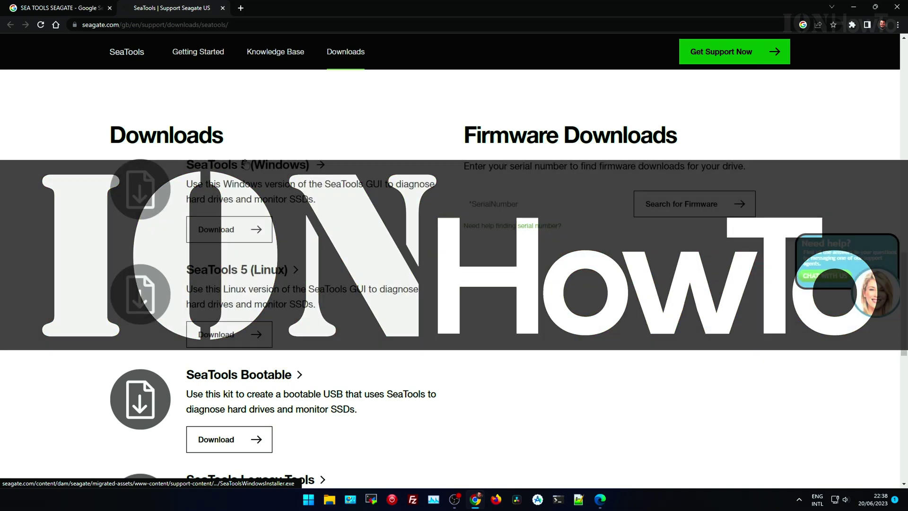
pyautogui.moveTo(358, 155); pyautogui.dragTo(376, 215)
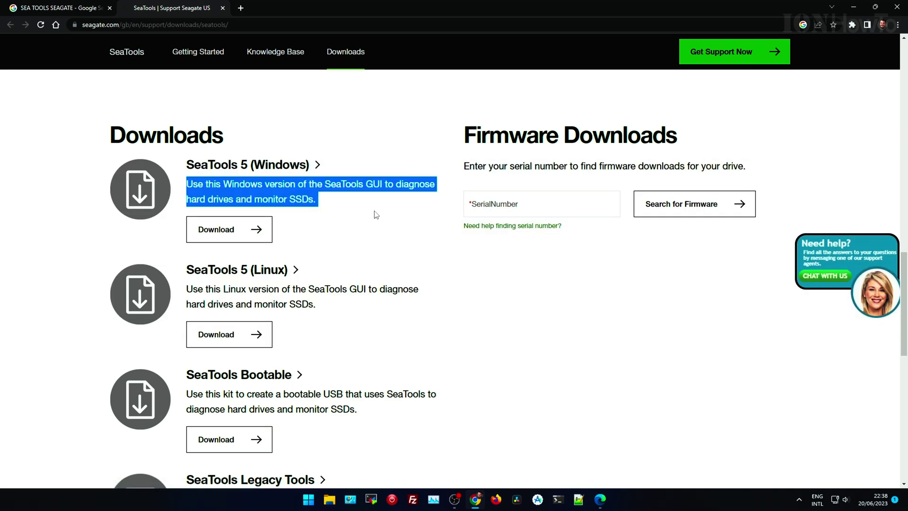
pyautogui.moveTo(372, 268); pyautogui.dragTo(402, 368)
# Download the SeaTools 5 (Windows) installer and open it from the download bar.
pyautogui.scroll(-1, 382, 319)
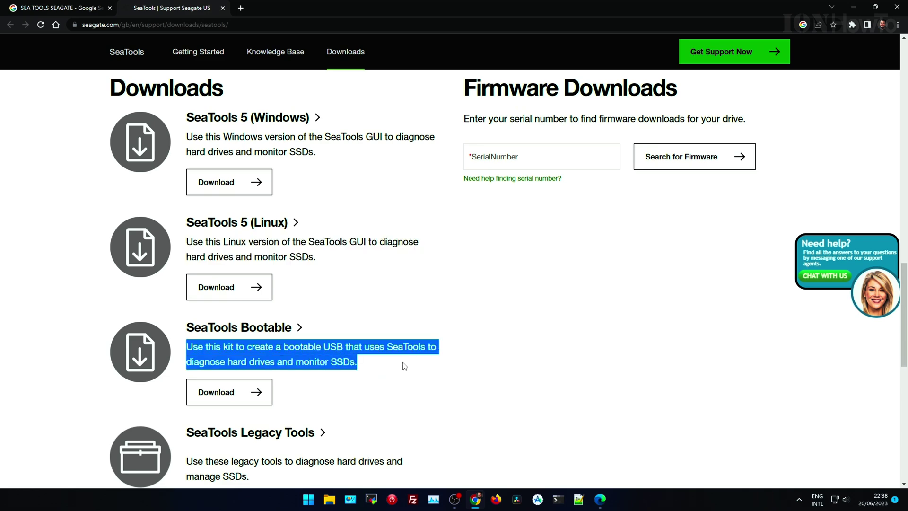
pyautogui.scroll(-2, 404, 365)
pyautogui.scroll(4, 405, 365)
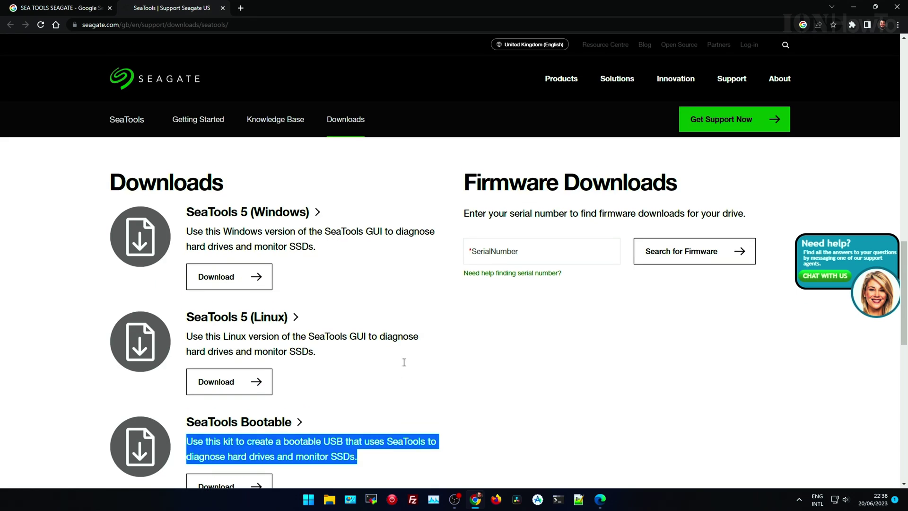
pyautogui.click(232, 275)
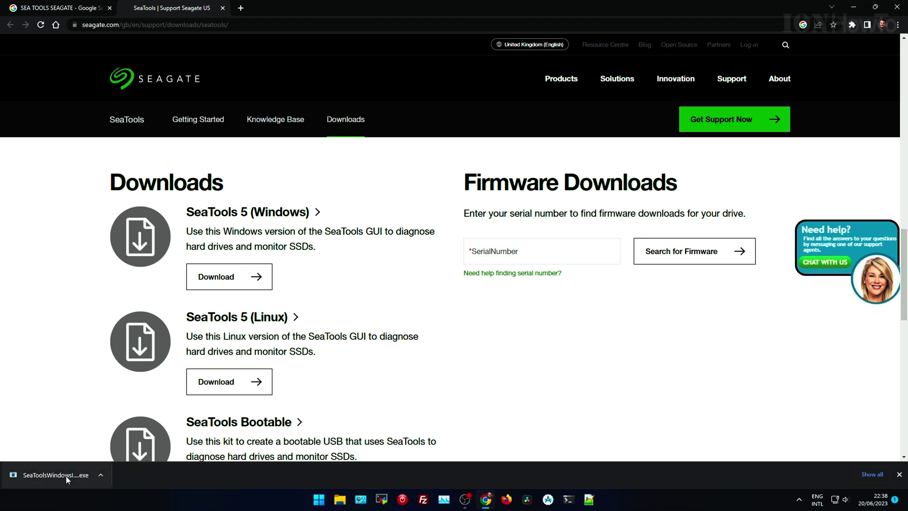
pyautogui.click(66, 476)
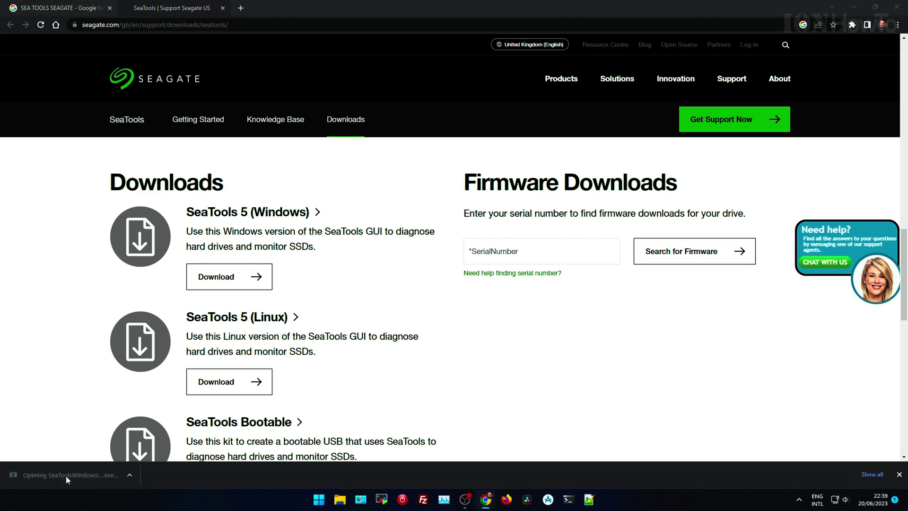
# Confirm uninstalling the old SeaTools and its modules.
pyautogui.click(853, 7)
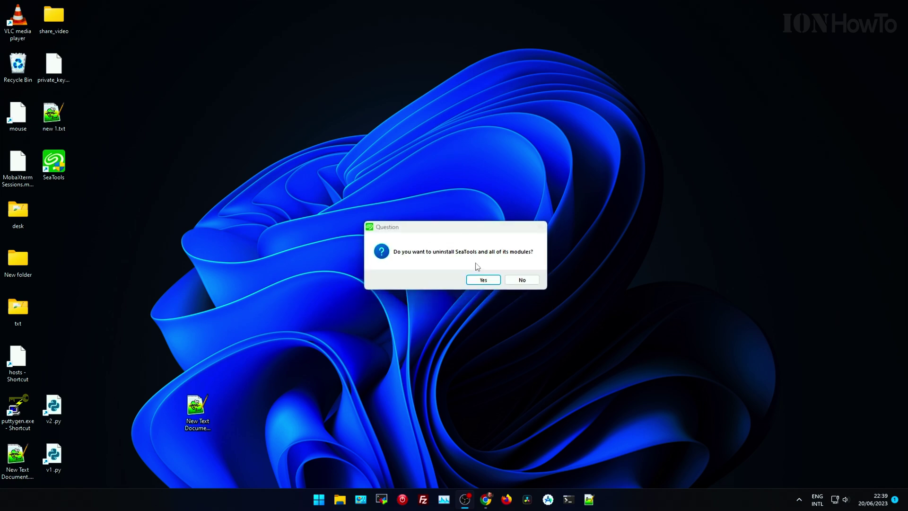
pyautogui.click(483, 280)
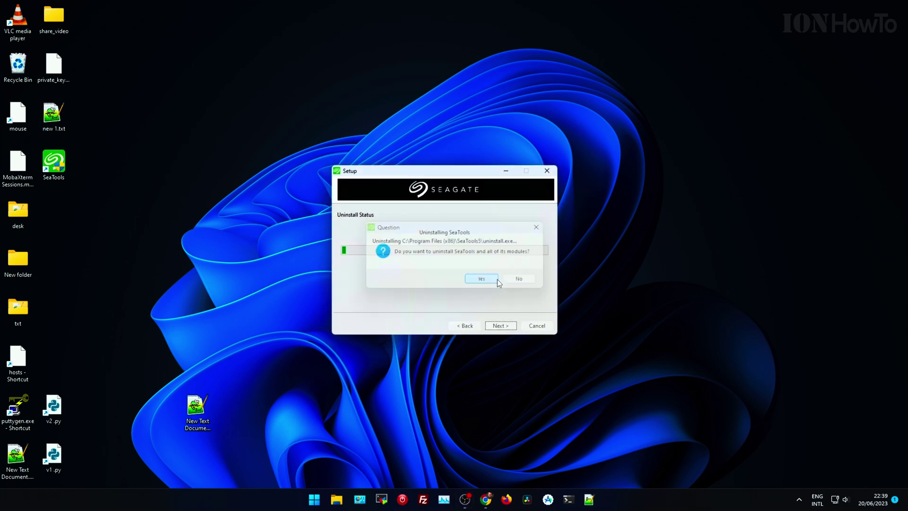
pyautogui.click(497, 279)
pyautogui.click(496, 280)
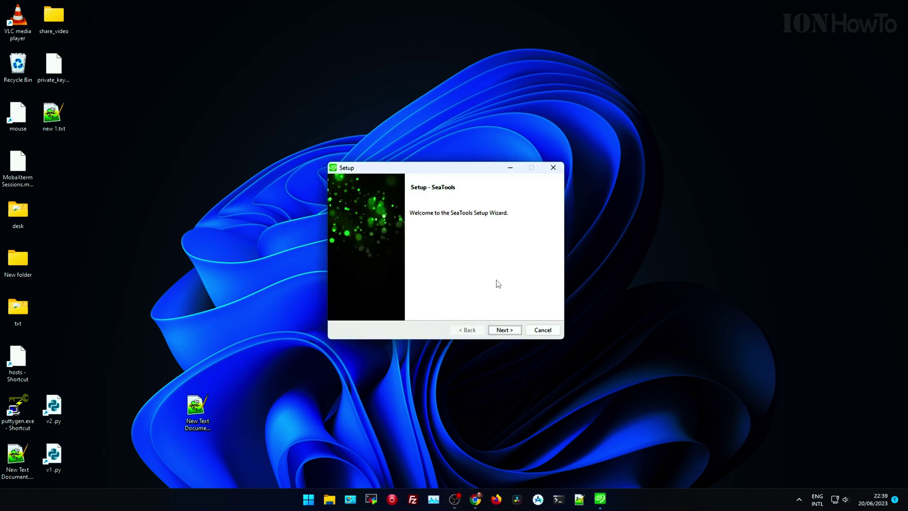
# Install SeaTools in the default folder and finish with Launch Application ticked.
pyautogui.moveTo(447, 171); pyautogui.dragTo(455, 150)
pyautogui.click(520, 308)
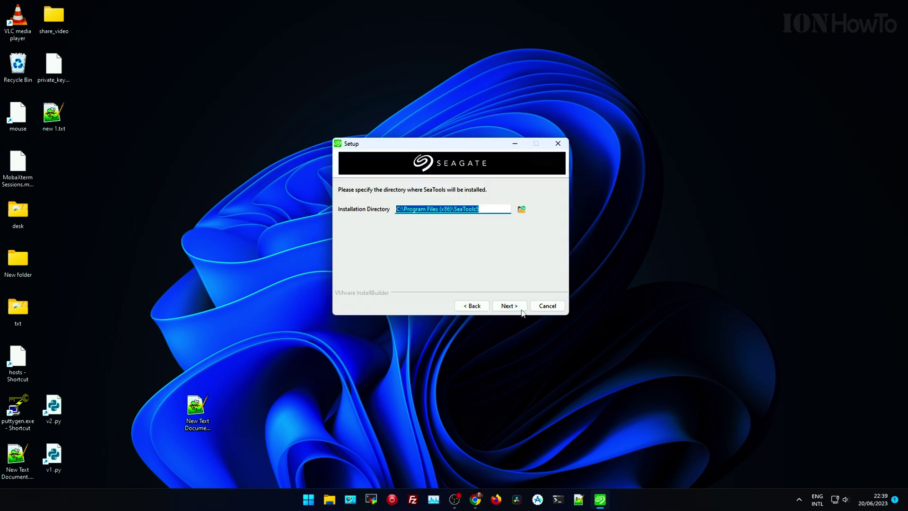
pyautogui.click(520, 307)
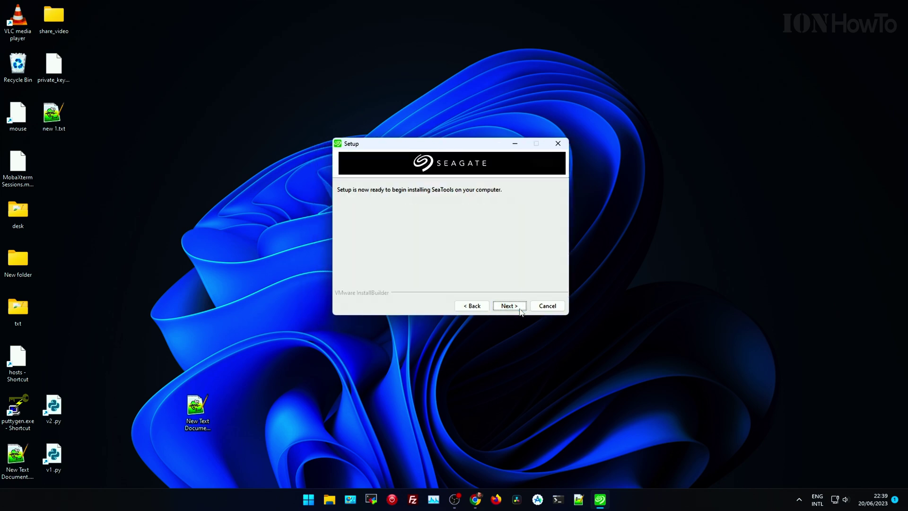
pyautogui.click(521, 308)
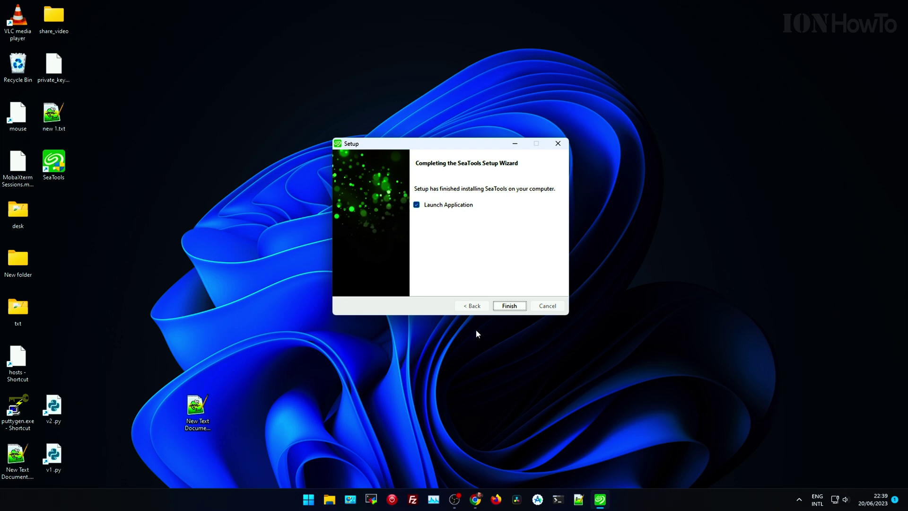
pyautogui.click(419, 208)
pyautogui.click(510, 305)
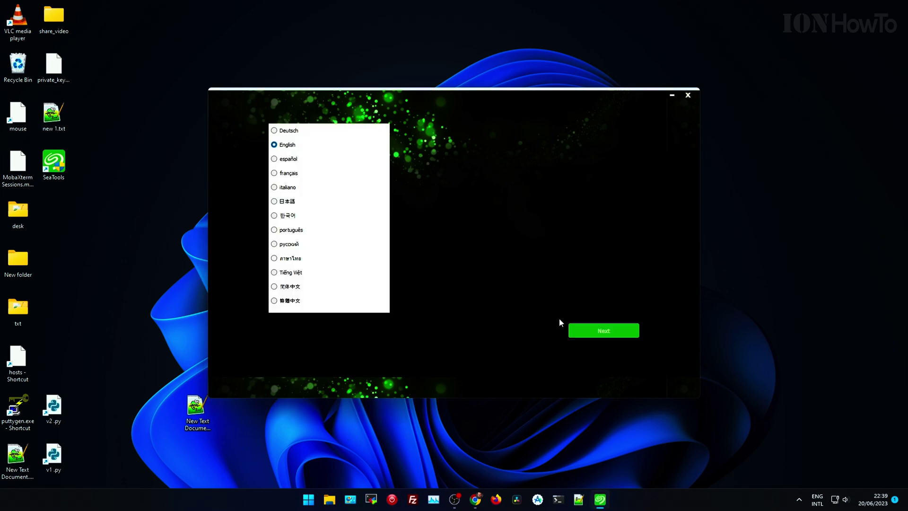
# Keep English and the green theme, then accept the licence and submit.
pyautogui.click(597, 331)
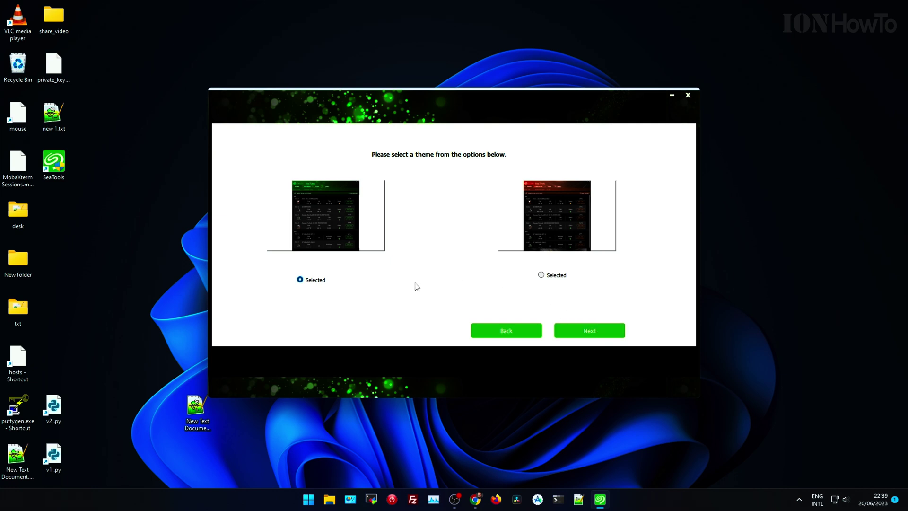
pyautogui.click(597, 331)
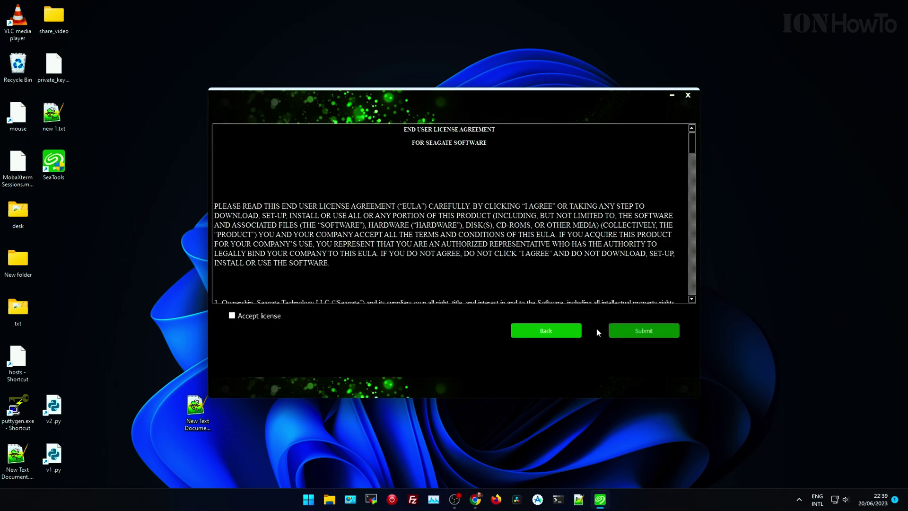
pyautogui.click(232, 316)
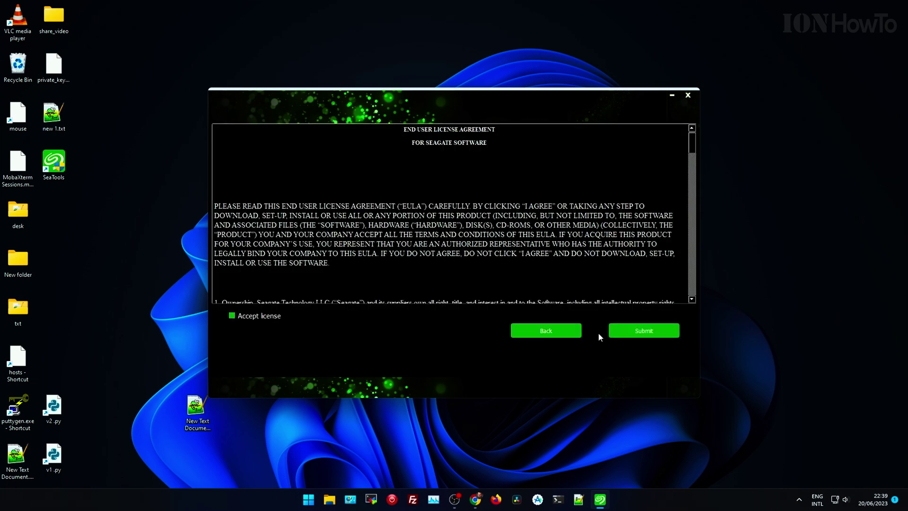
pyautogui.click(652, 331)
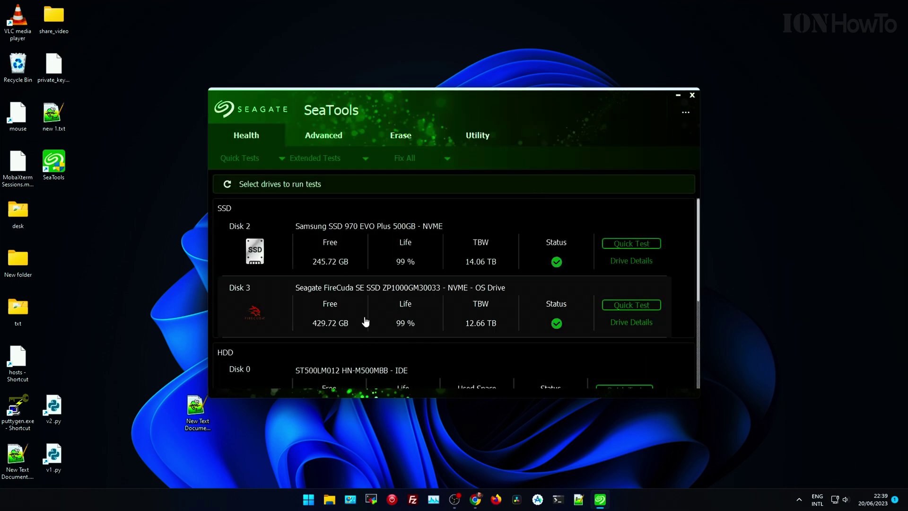
# Select Disk 0 and the FireCuda SE SSD in the drive list.
pyautogui.scroll(-5, 347, 309)
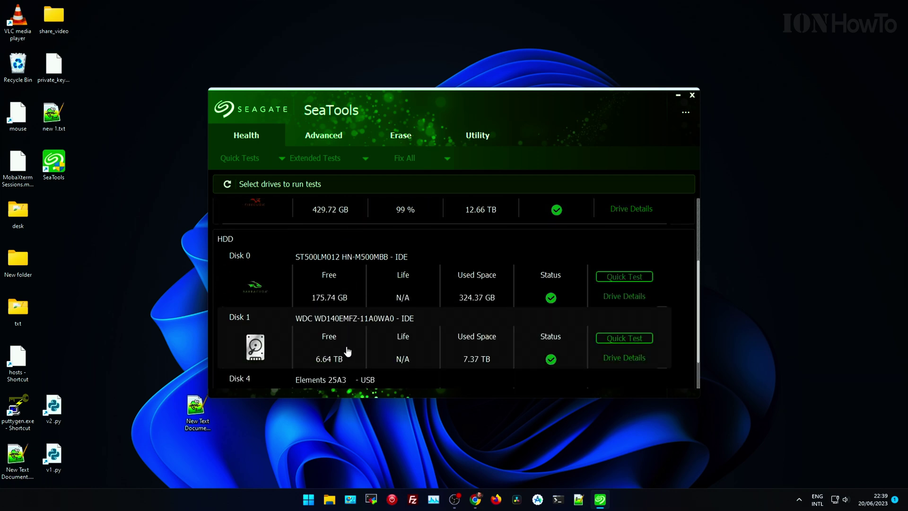
pyautogui.click(340, 283)
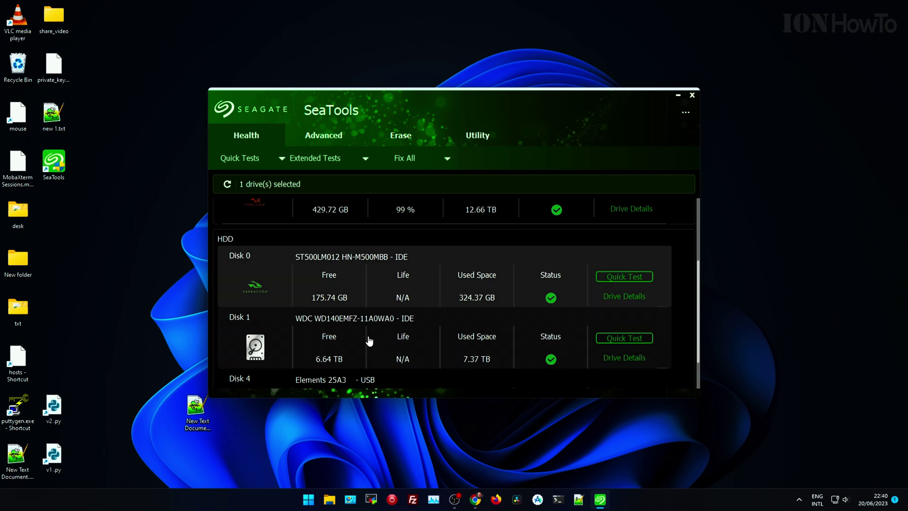
pyautogui.scroll(-1, 369, 341)
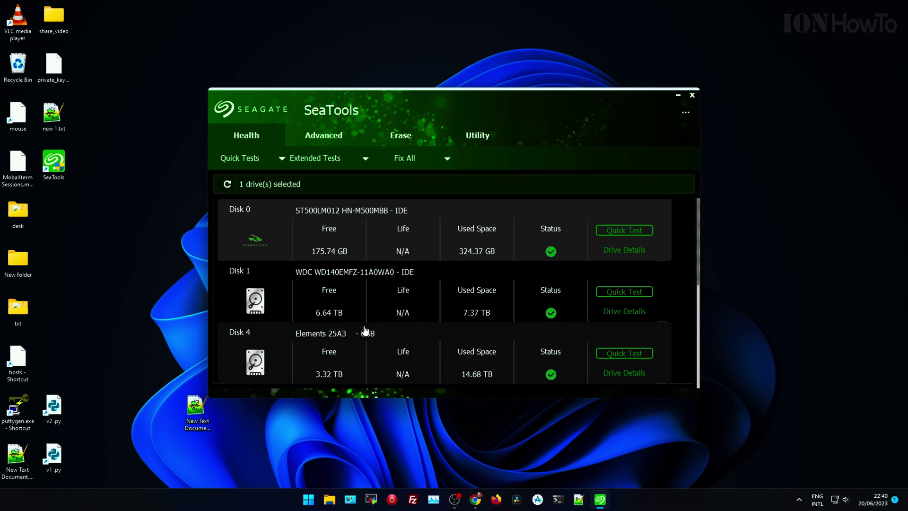
pyautogui.scroll(4, 364, 330)
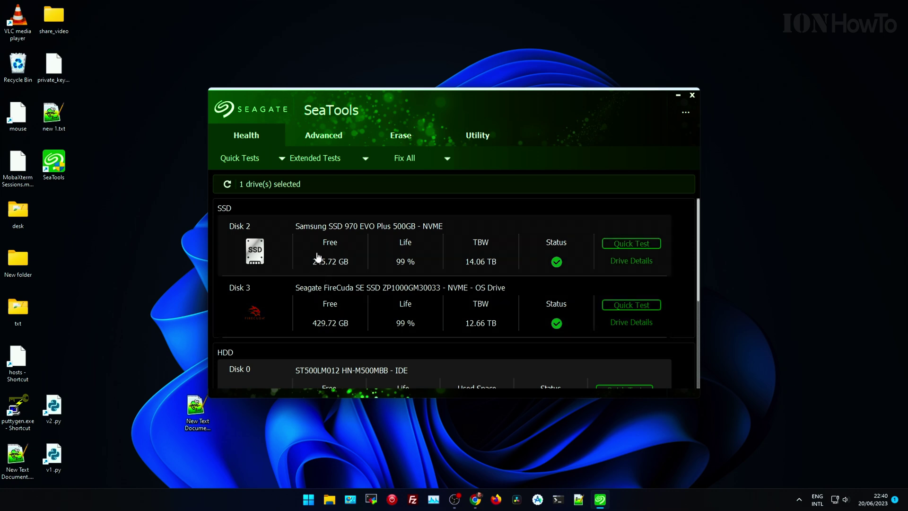
pyautogui.click(313, 316)
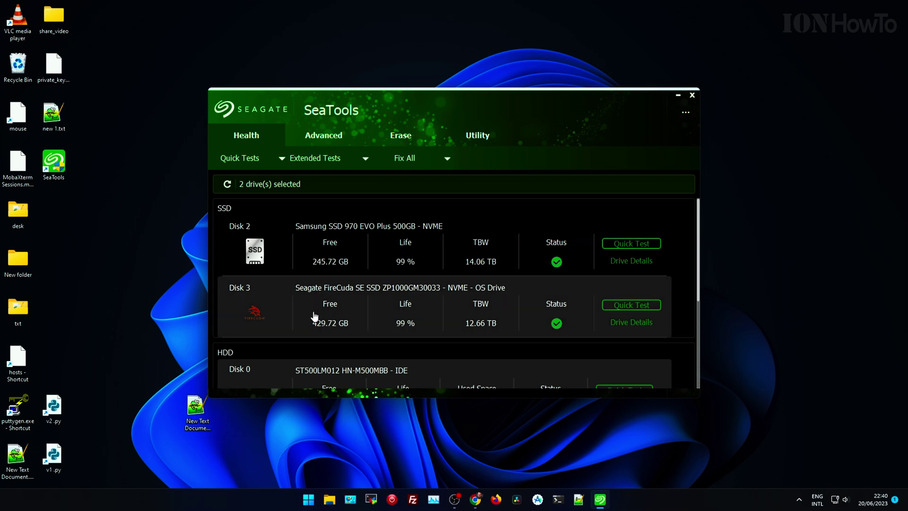
# Open the FireCuda SE SSD's Drive Details and read its firmware version SU6SM001.
pyautogui.click(631, 324)
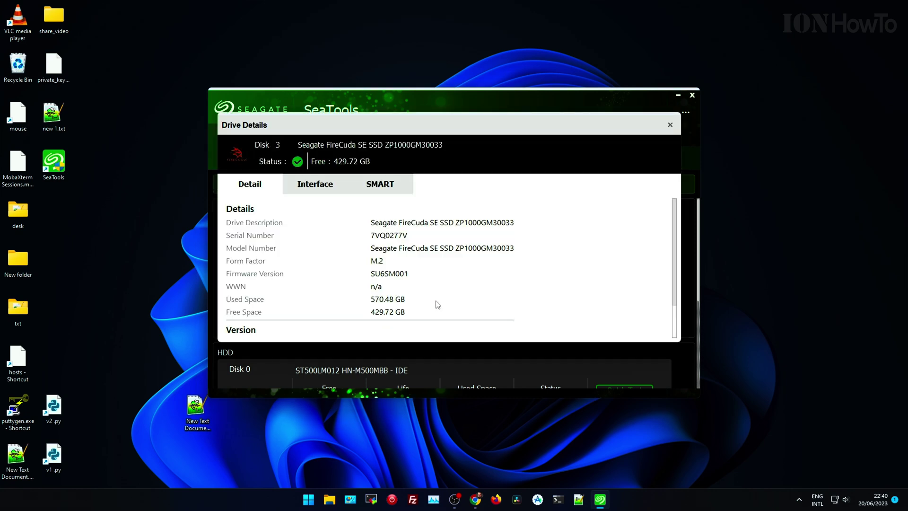
pyautogui.scroll(-1, 438, 304)
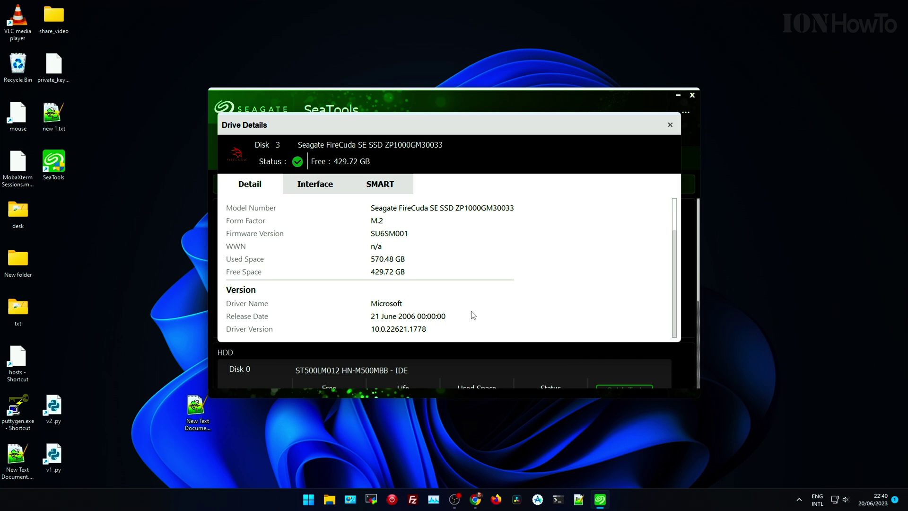
pyautogui.scroll(1, 473, 315)
pyautogui.scroll(-1, 473, 315)
pyautogui.scroll(1, 473, 314)
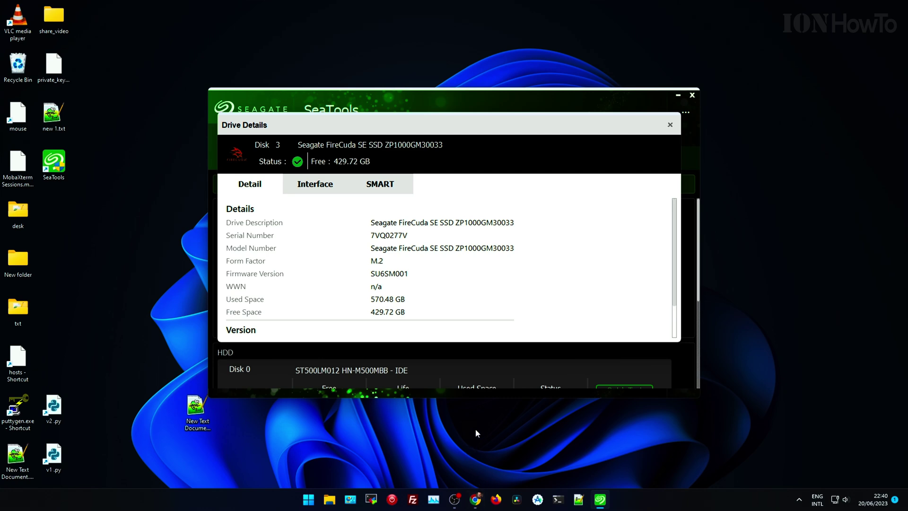
# Bring back the SeaTools downloads page and highlight the Firmware Downloads instructions.
pyautogui.moveTo(479, 502)
pyautogui.click(510, 421)
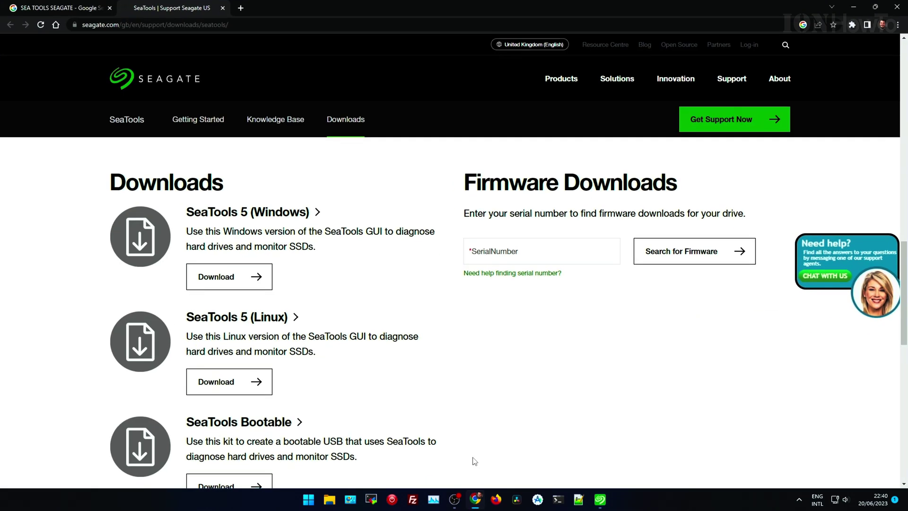
pyautogui.moveTo(459, 182); pyautogui.dragTo(687, 184)
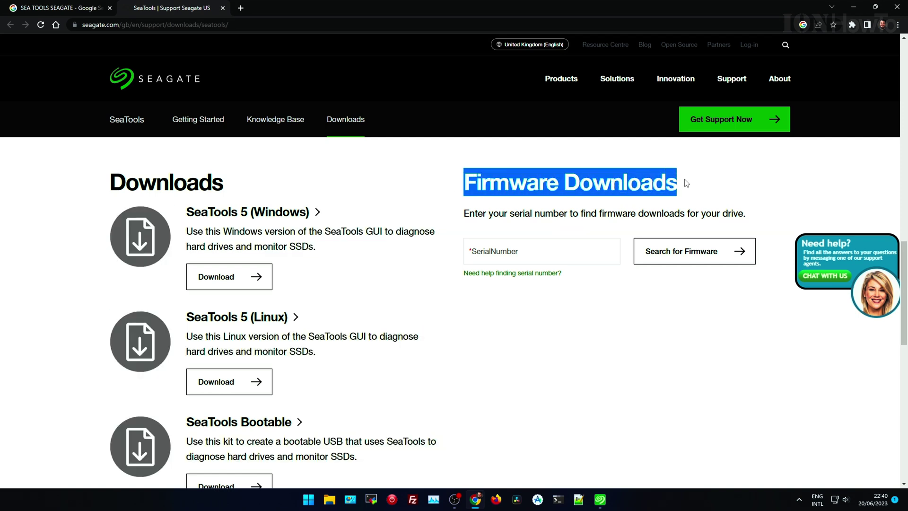
pyautogui.moveTo(463, 216); pyautogui.dragTo(754, 209)
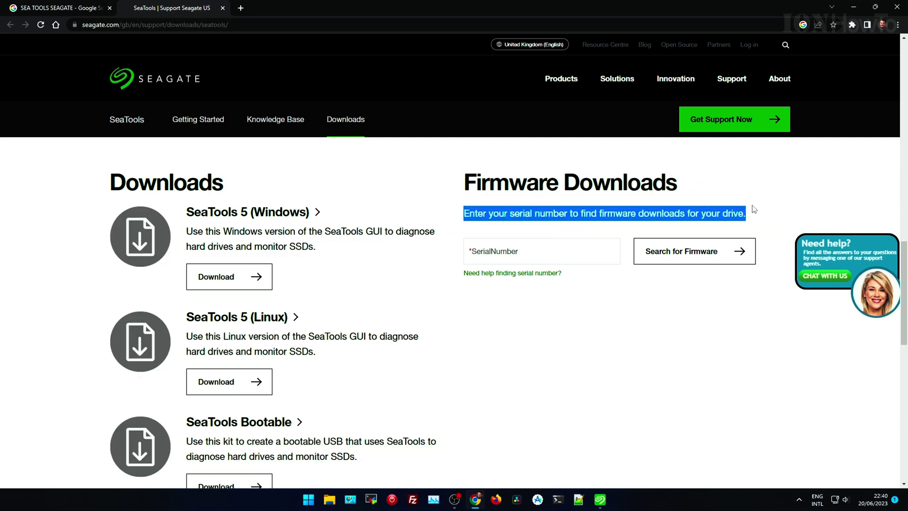
# Enter the drive's serial number and search for matching firmware in a maximized window.
pyautogui.click(596, 249)
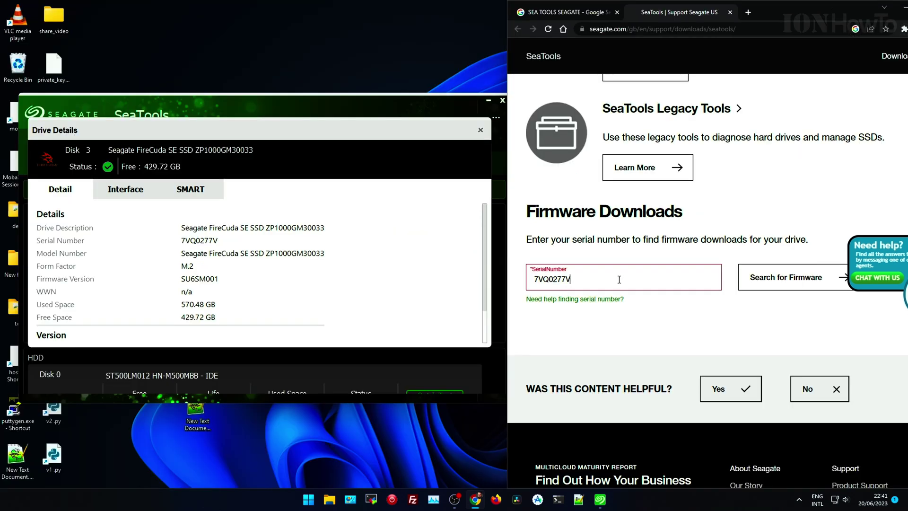
pyautogui.doubleClick(620, 280)
pyautogui.moveTo(868, 13); pyautogui.dragTo(799, 0)
pyautogui.scroll(7, 430, 321)
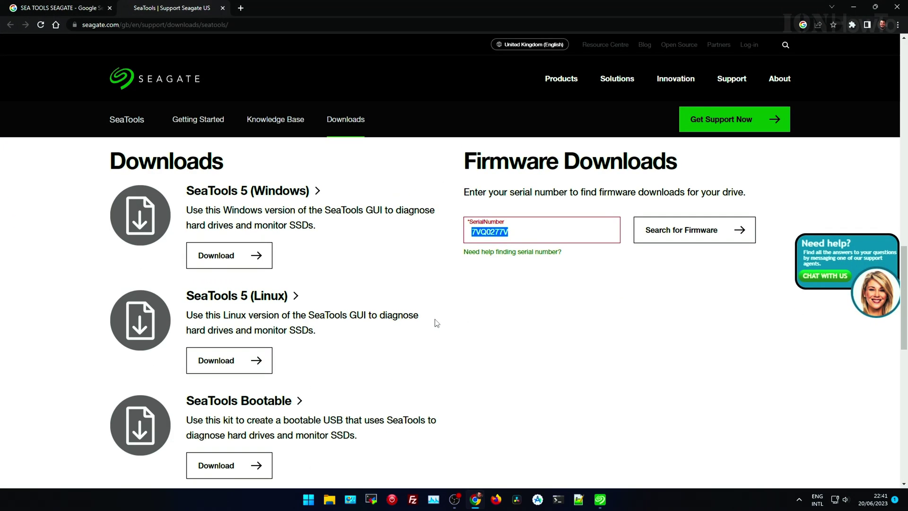
pyautogui.scroll(2, 619, 293)
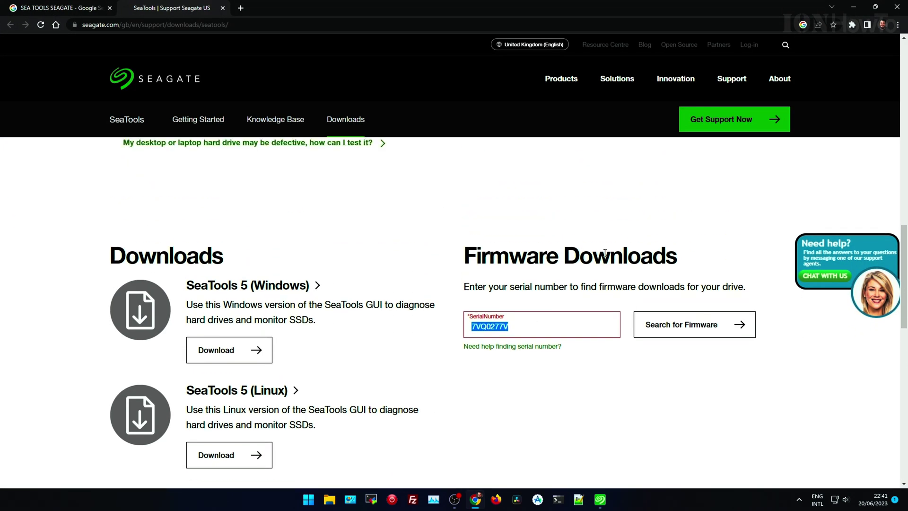
pyautogui.click(691, 330)
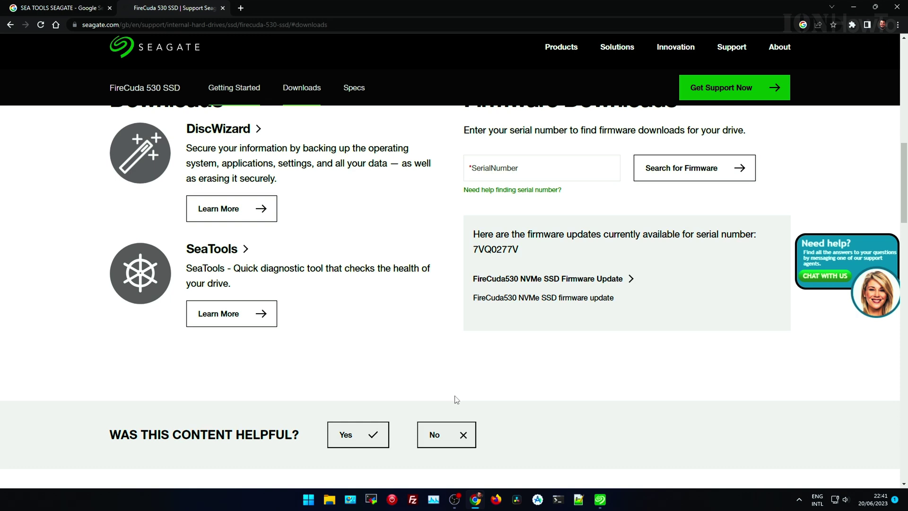
# Download the FireCuda530 NVMe SSD firmware update zip, FireCuda530-SSD-NVMe-SU6SM005.zip.
pyautogui.moveTo(472, 234); pyautogui.dragTo(668, 315)
pyautogui.click(549, 254)
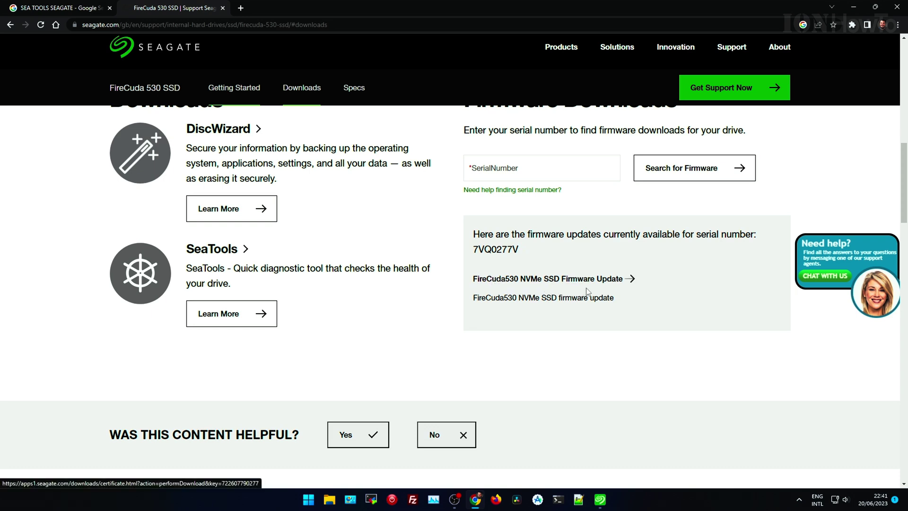
pyautogui.click(614, 281)
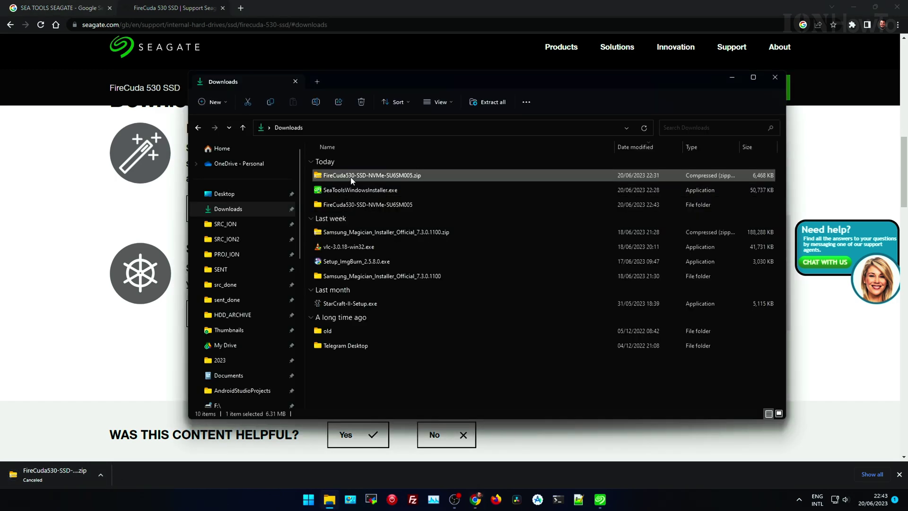
# Extract the firmware zip, replacing existing files, then open the extracted FireCuda530 folder.
pyautogui.rightClick(350, 180)
pyautogui.click(391, 252)
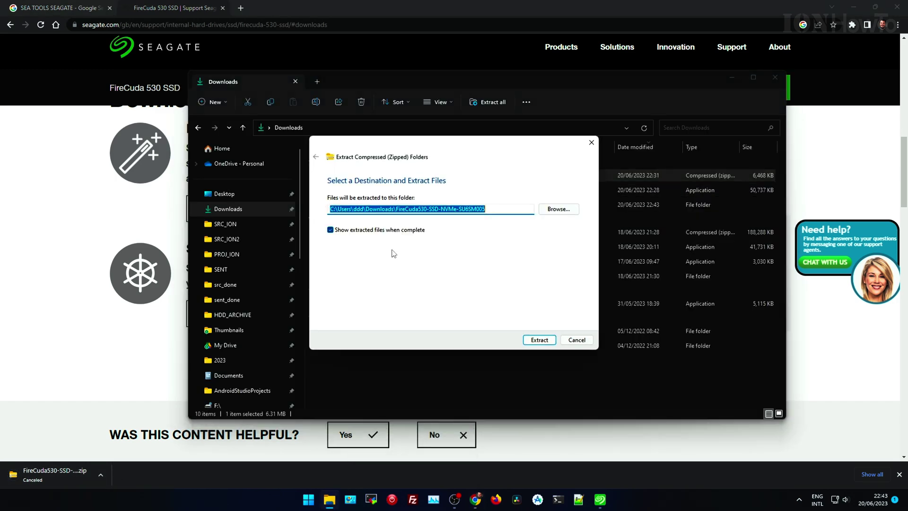
pyautogui.click(534, 341)
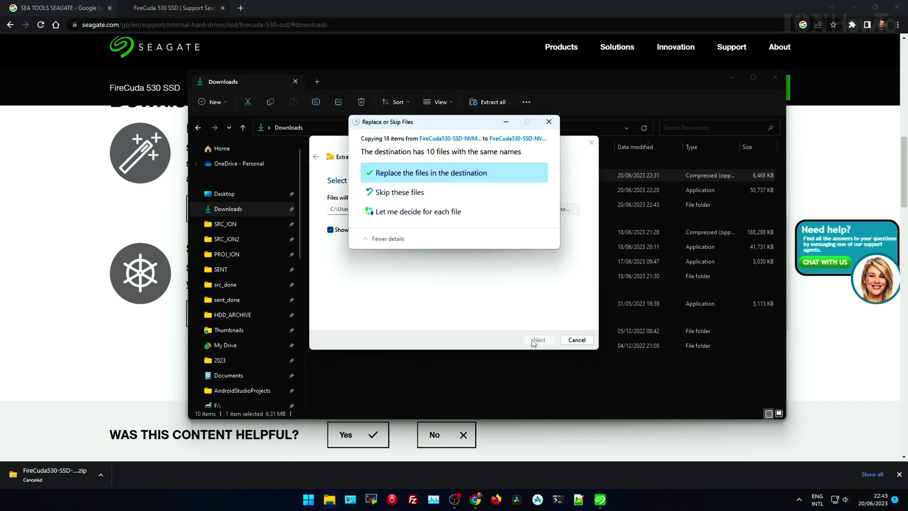
pyautogui.click(432, 173)
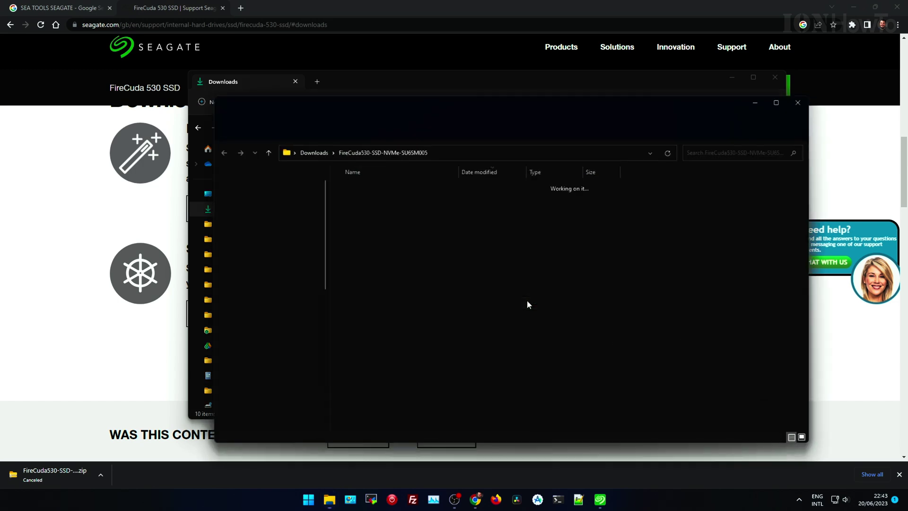
pyautogui.moveTo(435, 102); pyautogui.dragTo(413, 102)
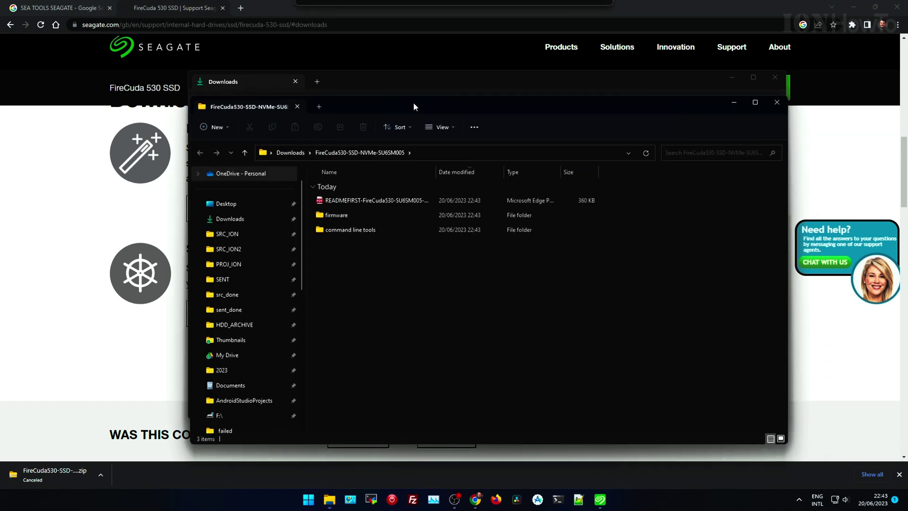
pyautogui.click(777, 103)
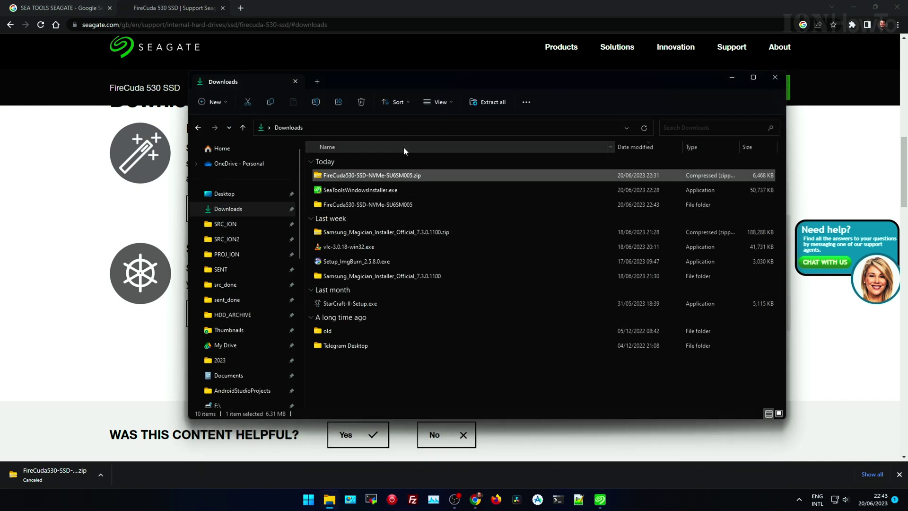
pyautogui.click(389, 206)
pyautogui.doubleClick(390, 204)
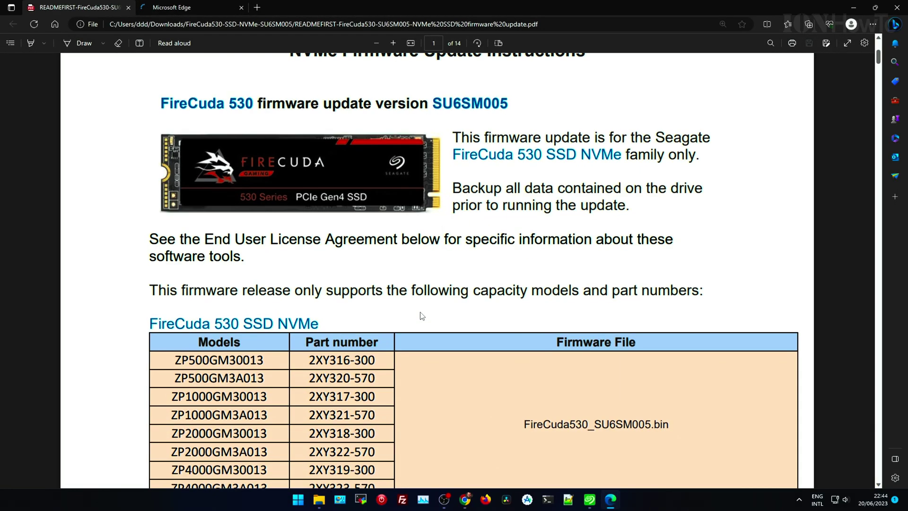
pyautogui.scroll(1, 422, 315)
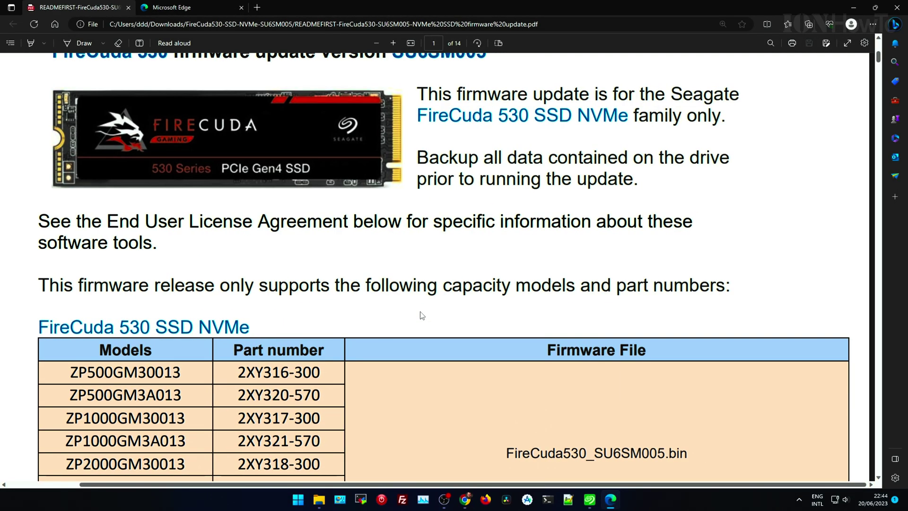
# Read the SU6SM005 instructions PDF, then return to SeaTools' FireCuda drive details.
pyautogui.click(589, 499)
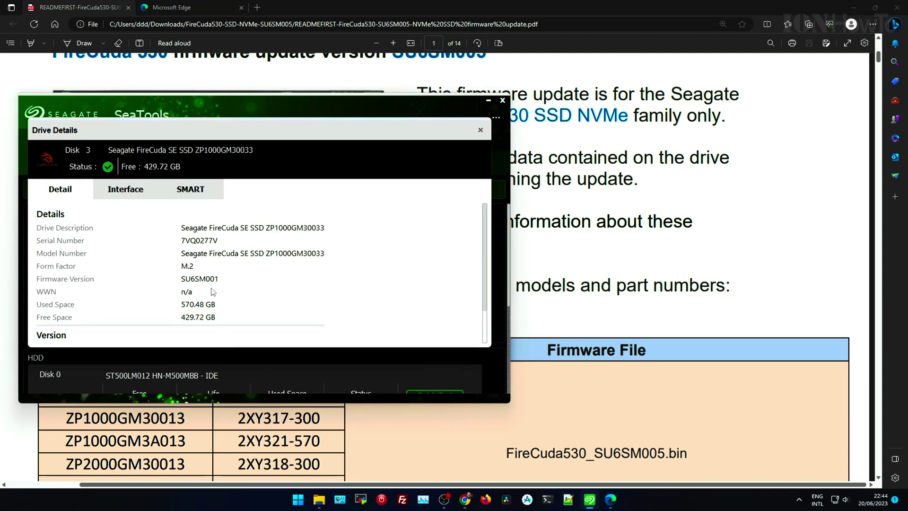
# Review and close the FireCuda SE SSD's Drive Details.
pyautogui.scroll(-1, 211, 292)
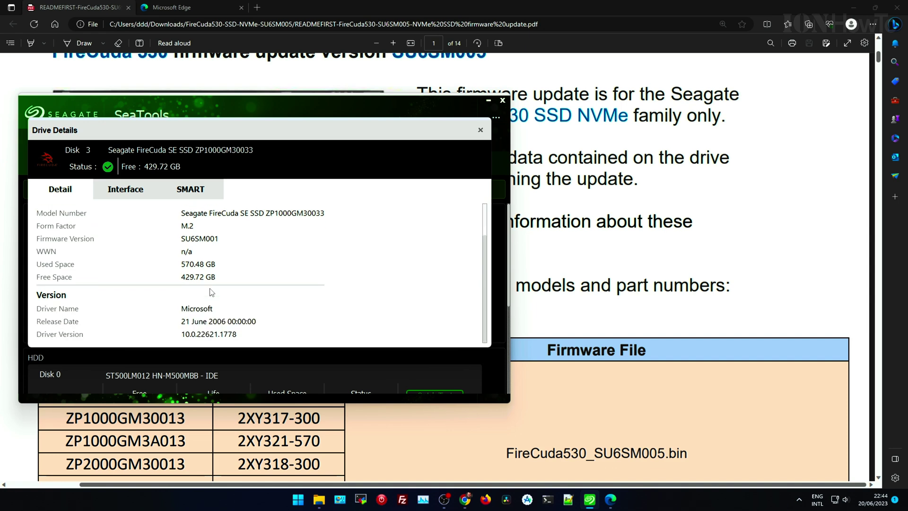
pyautogui.scroll(1, 212, 292)
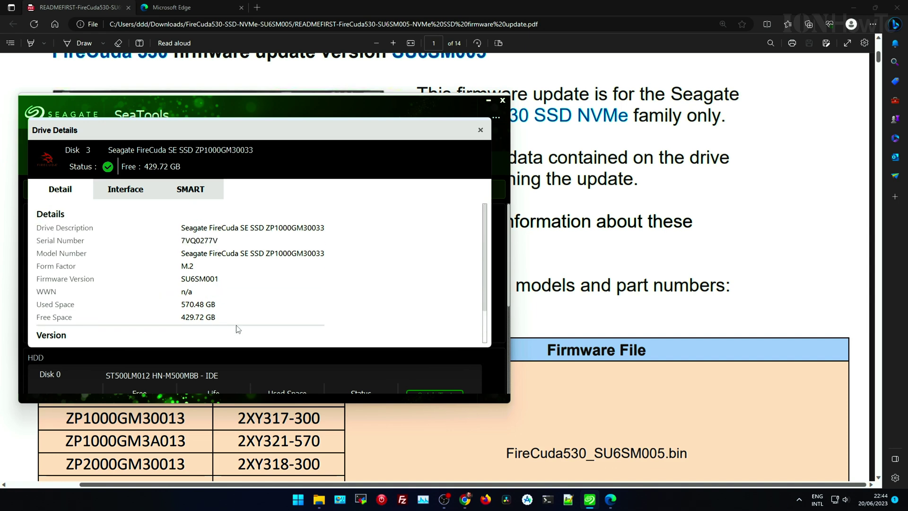
pyautogui.click(480, 130)
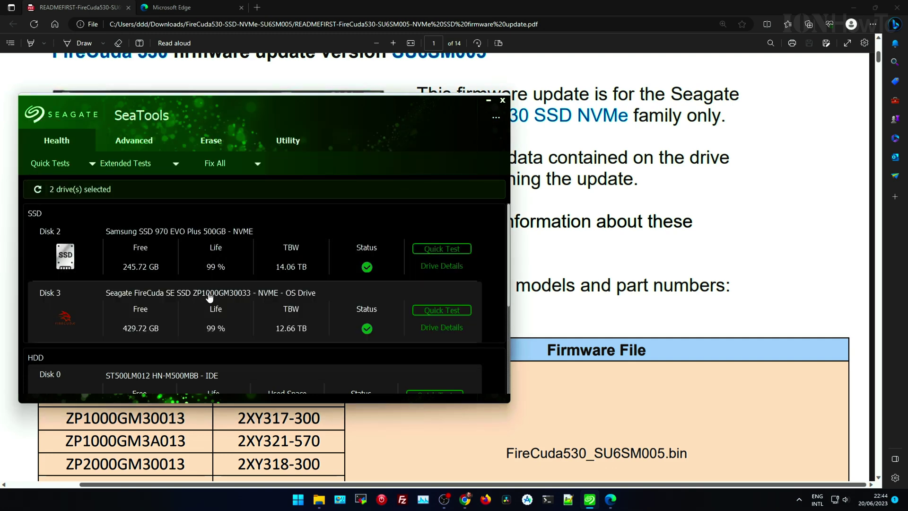
# Minimise Edge and Chrome, reposition SeaTools, then bring the firmware PDF forward.
pyautogui.click(862, 4)
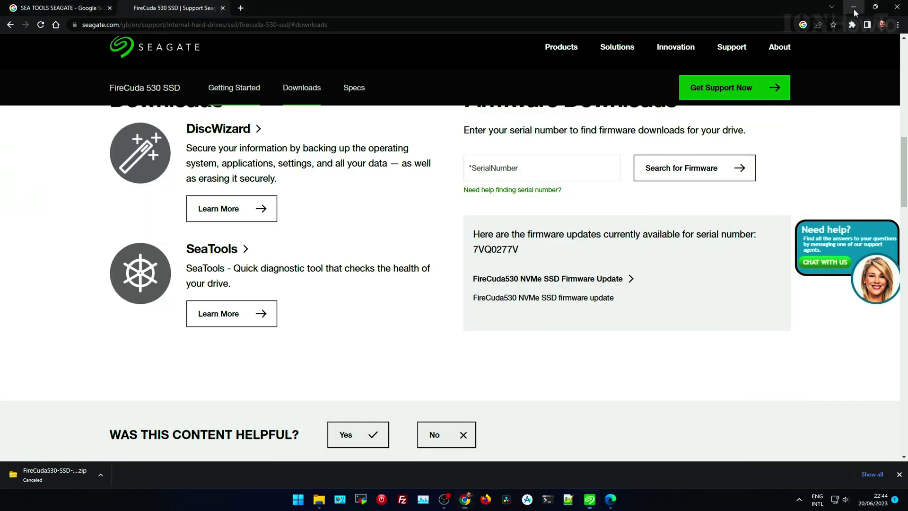
pyautogui.click(853, 7)
pyautogui.moveTo(396, 109); pyautogui.dragTo(481, 106)
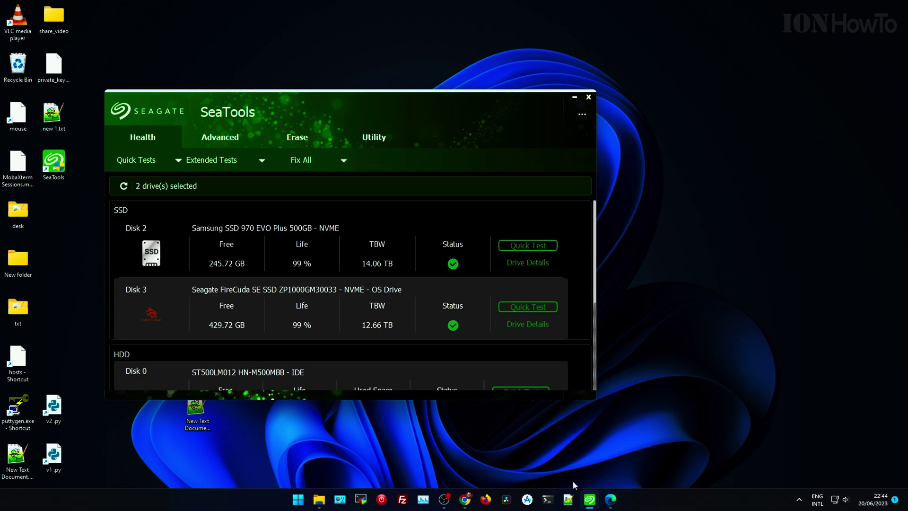
pyautogui.click(607, 502)
# Scroll to the Beskar table in the PDF and mark model ZP1000GM3A033.
pyautogui.scroll(-4, 287, 387)
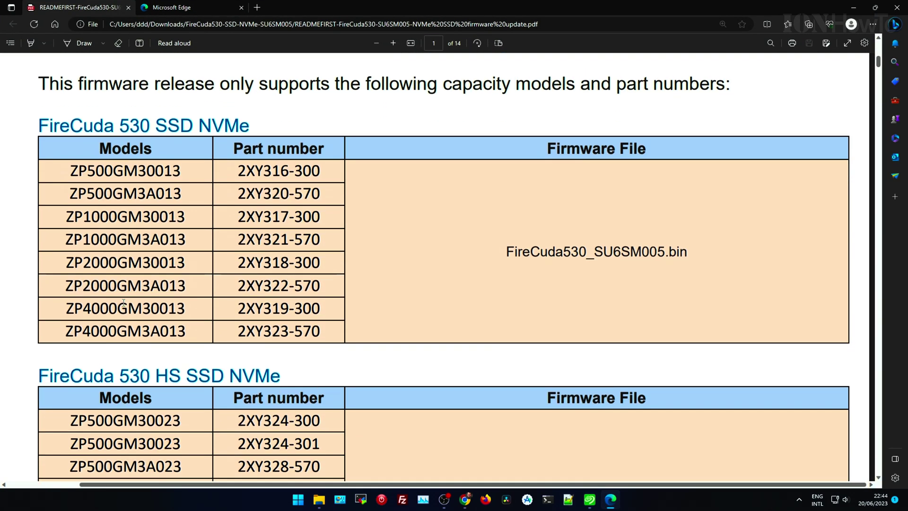
pyautogui.scroll(-8, 92, 250)
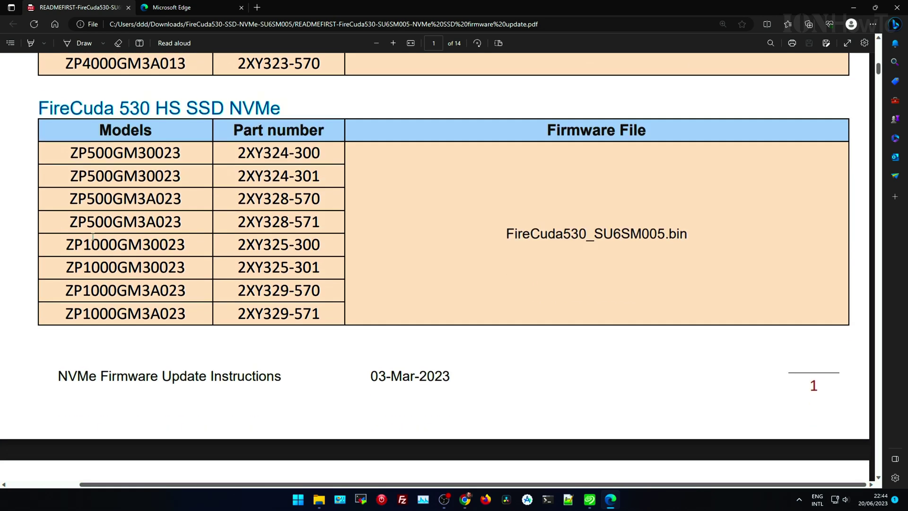
pyautogui.scroll(-8, 93, 236)
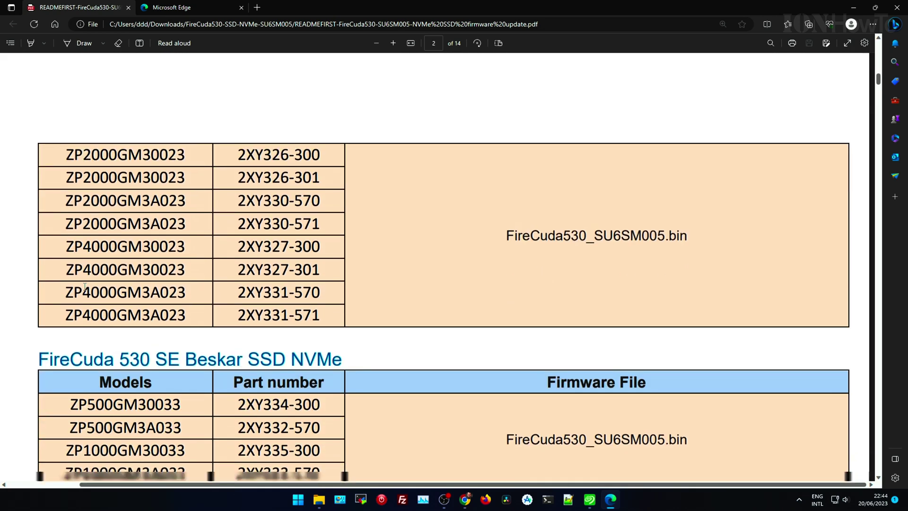
pyautogui.scroll(-2, 84, 285)
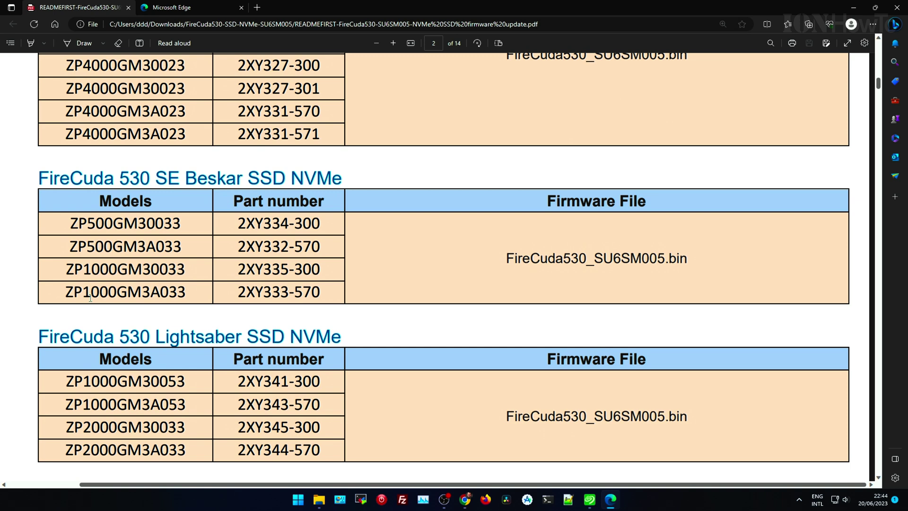
pyautogui.moveTo(66, 293); pyautogui.dragTo(186, 293)
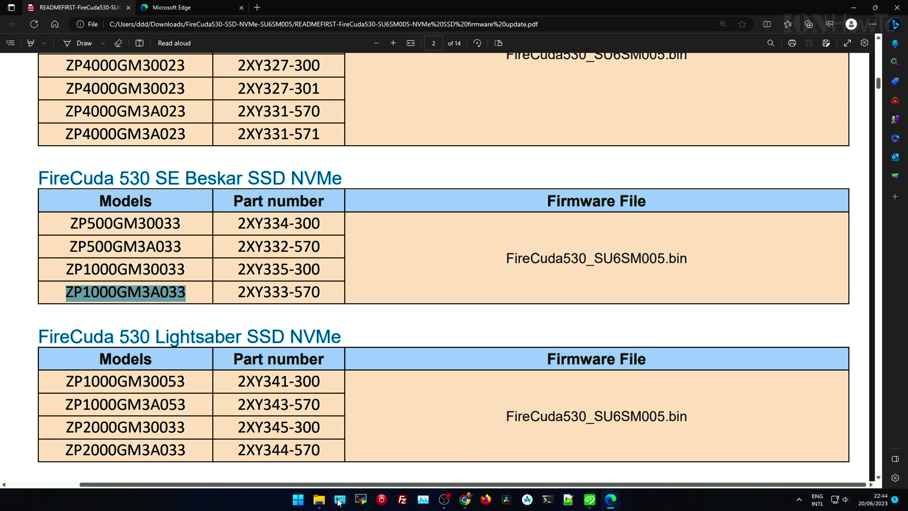
# Check the model in SeaTools, then select ZP1000GM30033 in the Beskar table instead.
pyautogui.click(590, 503)
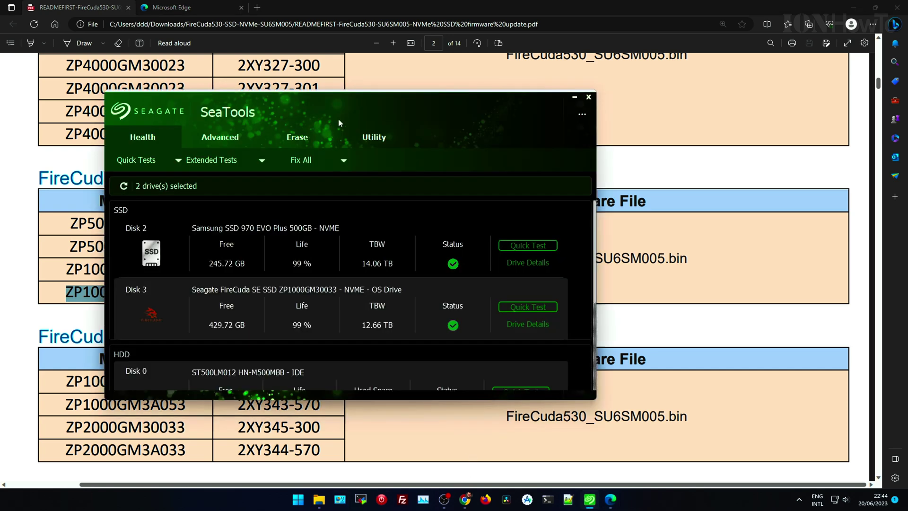
pyautogui.moveTo(339, 118); pyautogui.dragTo(581, 114)
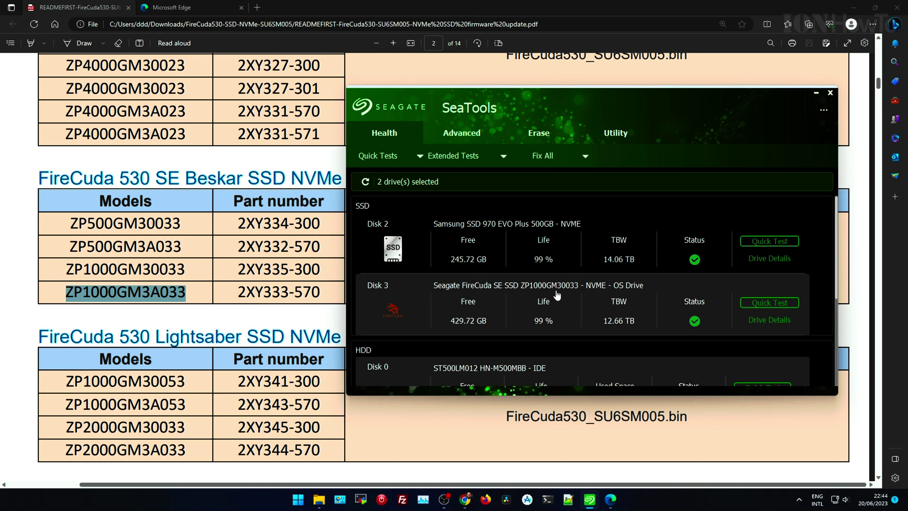
pyautogui.click(76, 267)
pyautogui.moveTo(68, 269); pyautogui.dragTo(192, 266)
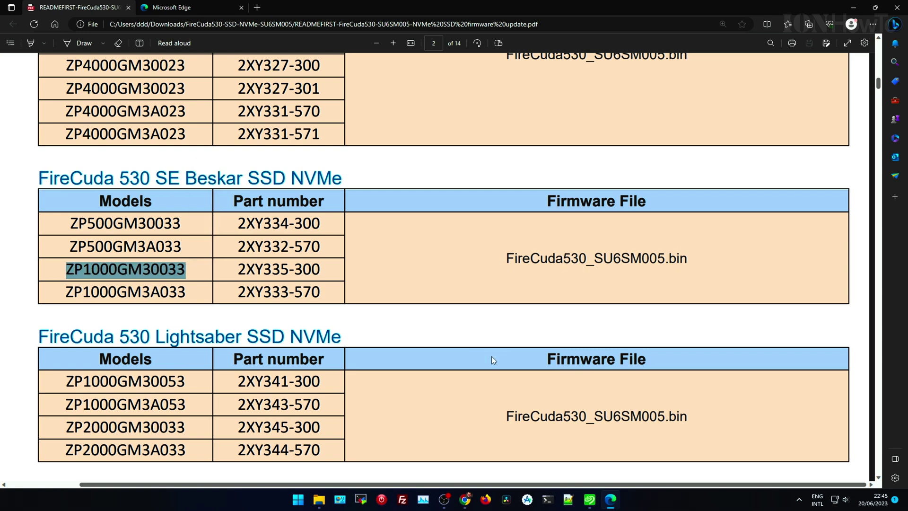
# Open the Disk 3 FireCuda drive details to check its firmware version SU6SM001, then close them.
pyautogui.click(589, 500)
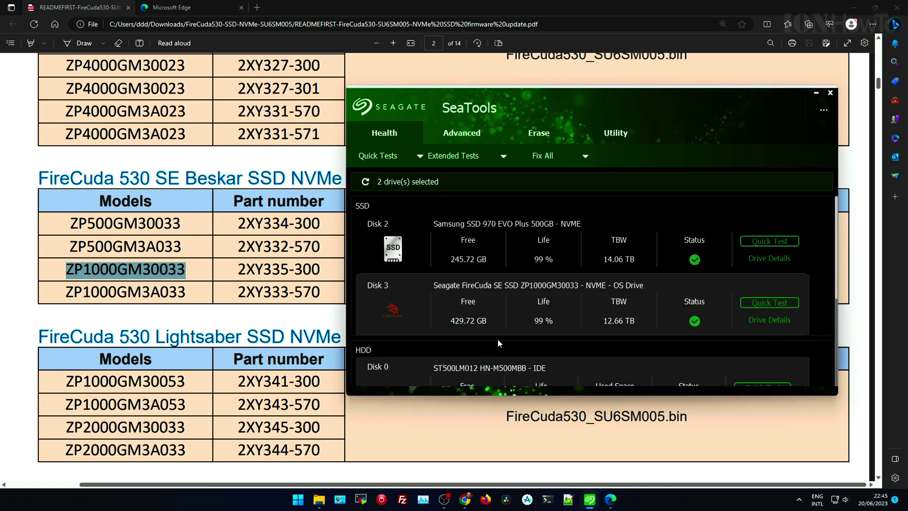
pyautogui.click(770, 319)
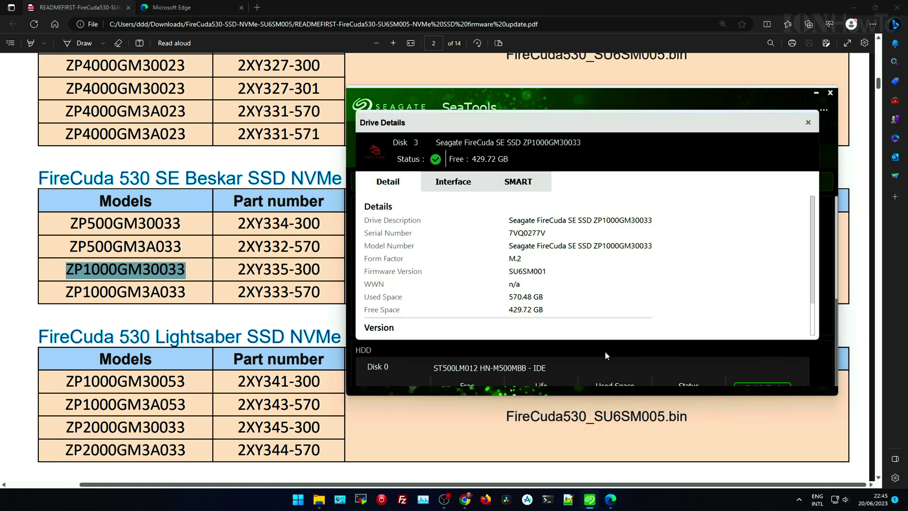
pyautogui.scroll(-1, 562, 309)
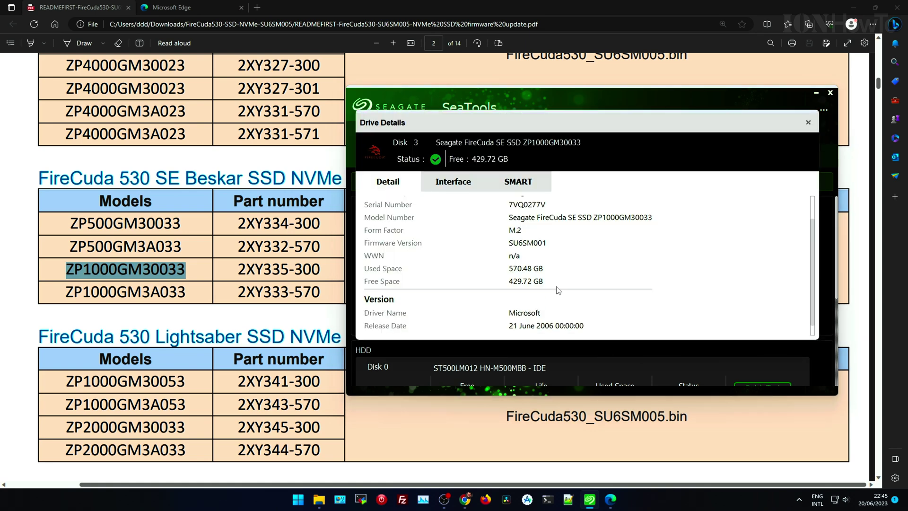
pyautogui.scroll(1, 559, 290)
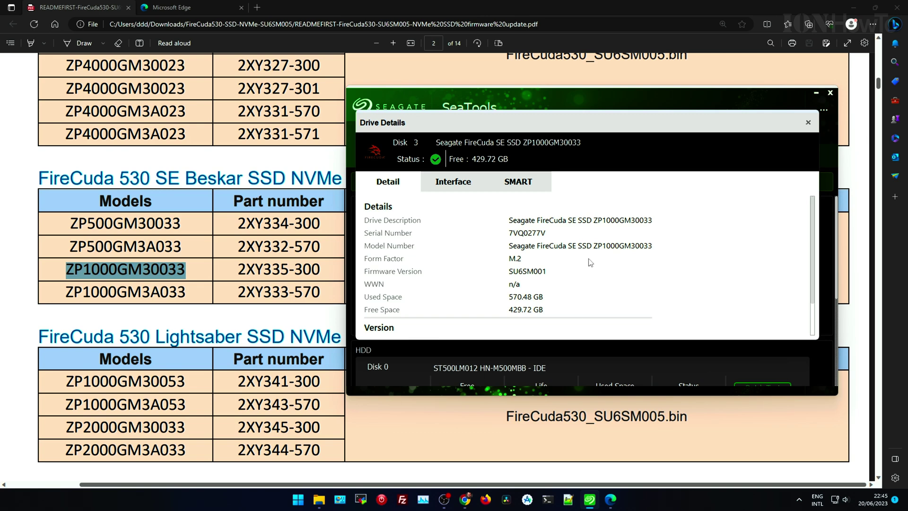
pyautogui.click(808, 123)
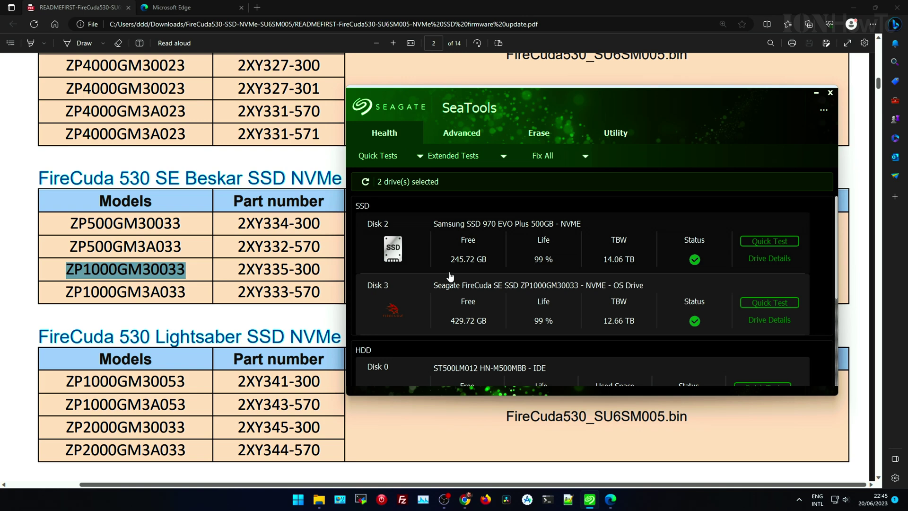
# Move SeaTools left, highlight 005 in the PDF's firmware filename, and reopen the Disk 3 details.
pyautogui.moveTo(516, 87); pyautogui.dragTo(172, 88)
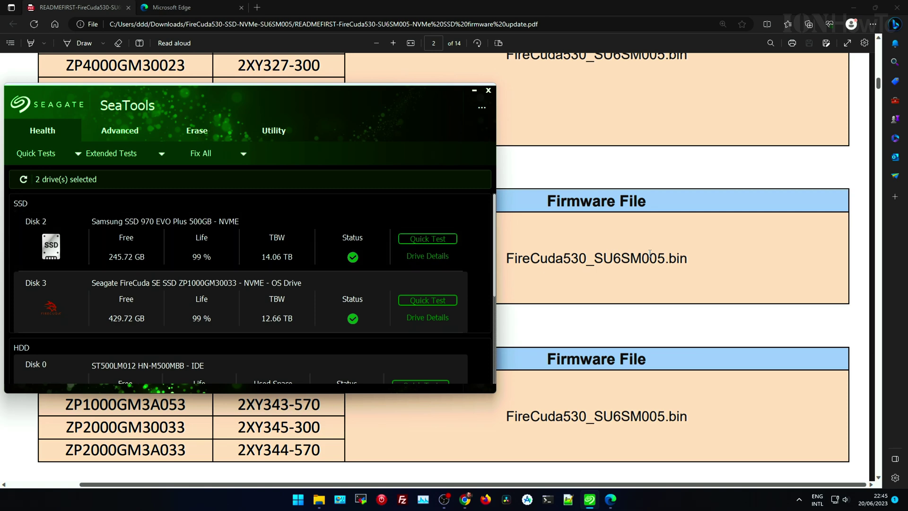
pyautogui.click(666, 257)
pyautogui.moveTo(665, 257); pyautogui.dragTo(636, 259)
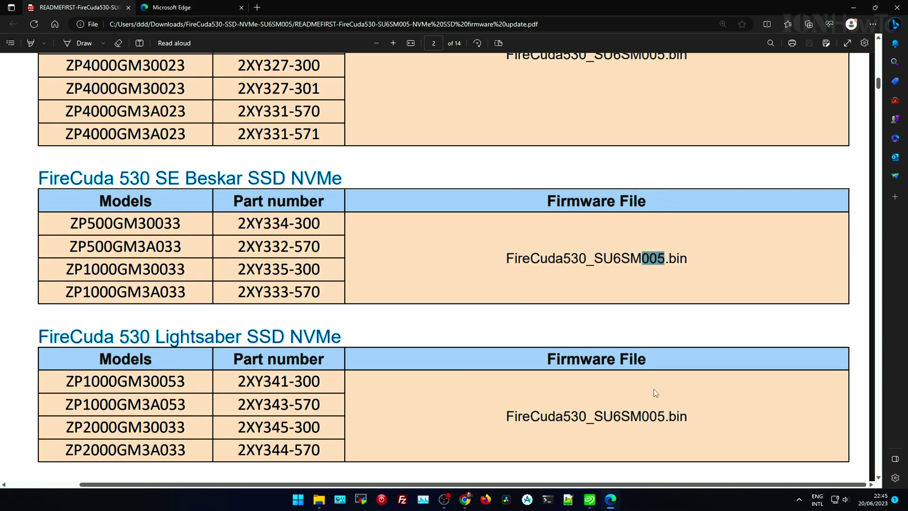
pyautogui.click(589, 500)
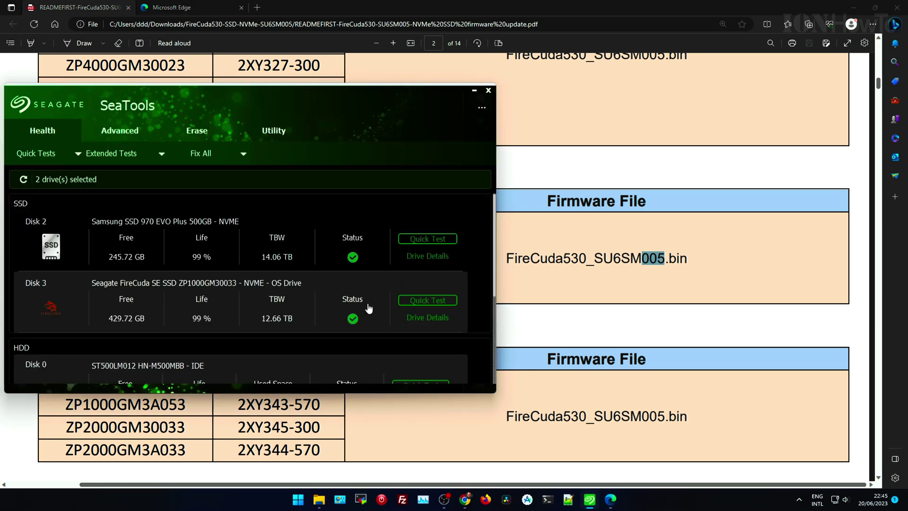
pyautogui.click(427, 321)
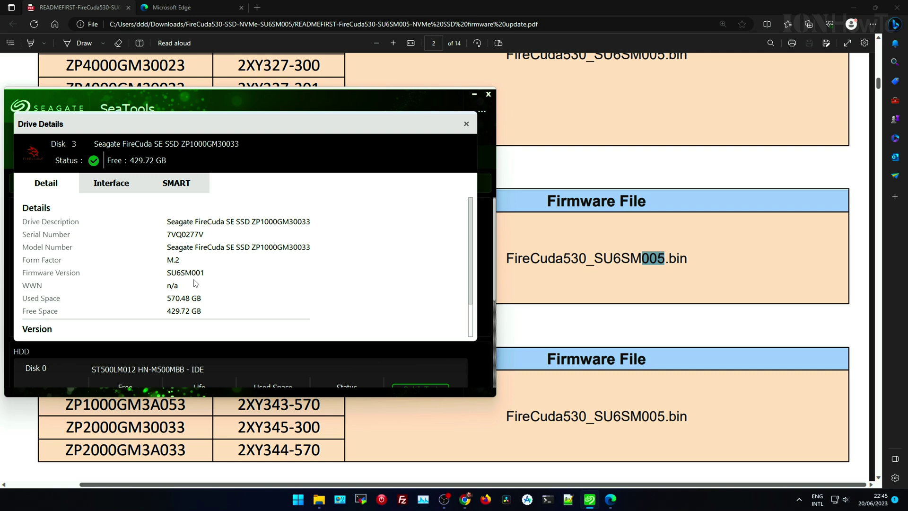
# Check the FireCuda SE drive's Interface information in Drive Details.
pyautogui.scroll(-1, 196, 283)
pyautogui.scroll(1, 195, 283)
pyautogui.click(121, 189)
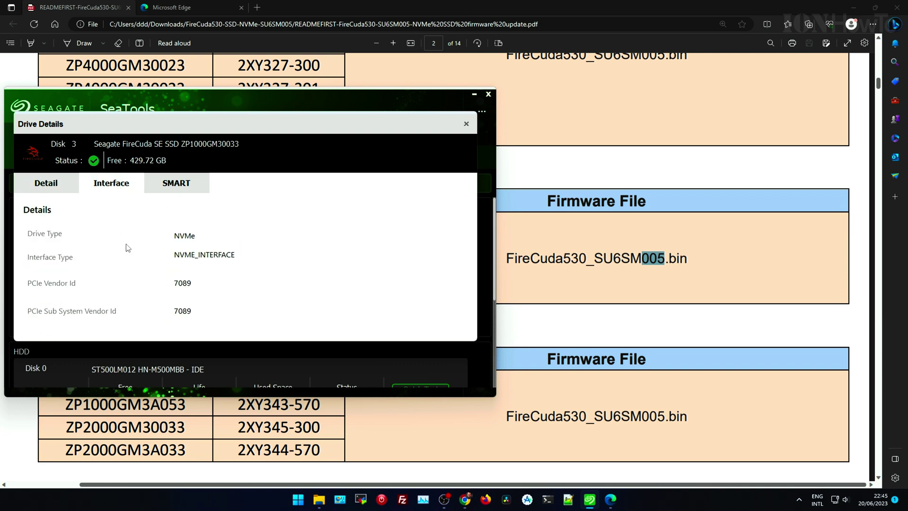
# Review the SMART attributes (48°C, 1% used) and close Drive Details.
pyautogui.click(183, 184)
pyautogui.scroll(-1, 281, 274)
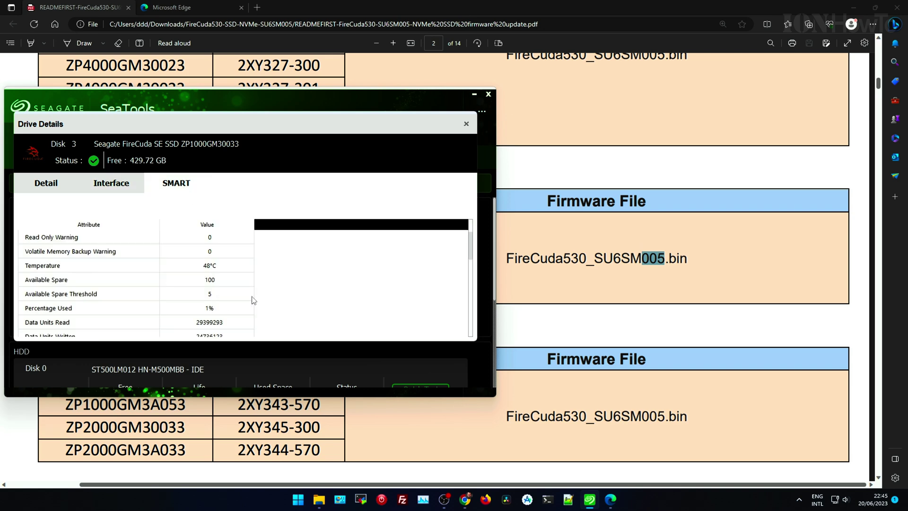
pyautogui.scroll(-1, 253, 301)
pyautogui.scroll(-1, 253, 301)
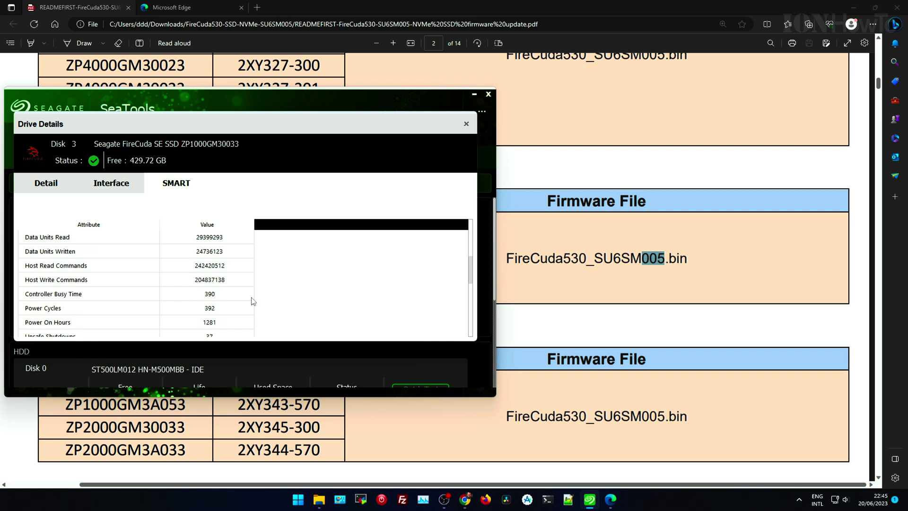
pyautogui.scroll(-2, 253, 301)
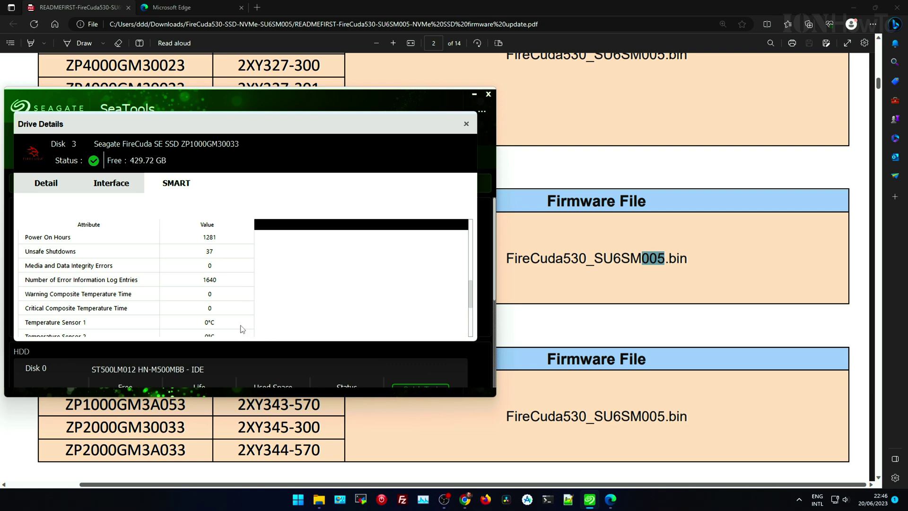
pyautogui.scroll(-3, 239, 295)
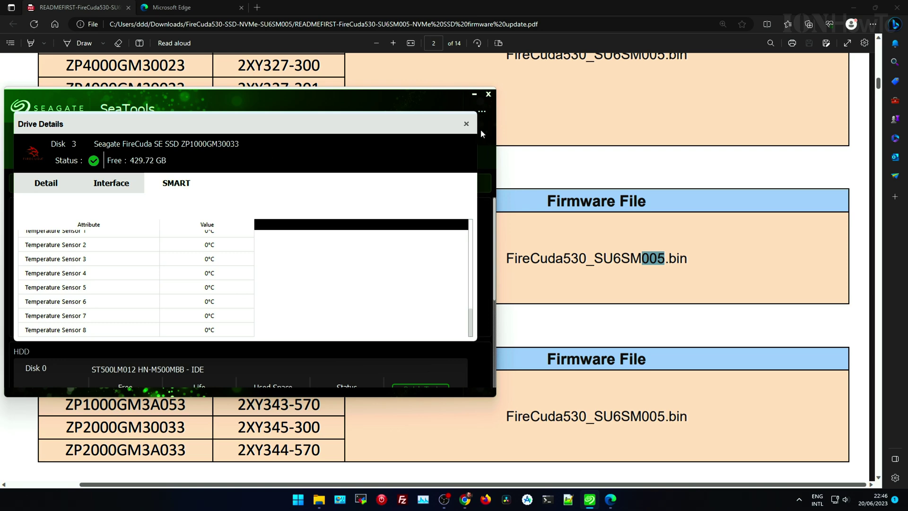
pyautogui.click(466, 124)
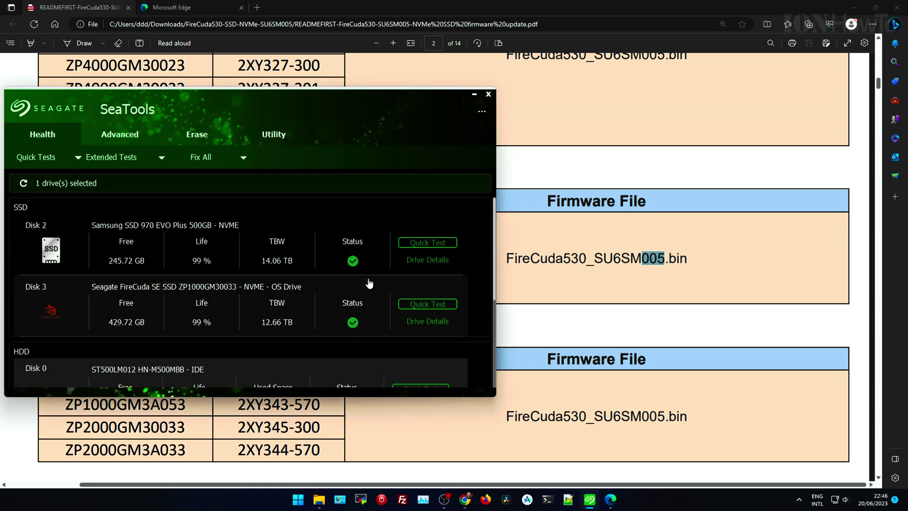
# Scroll the README to page 2 and highlight the two DO NOT data-loss warnings.
pyautogui.click(574, 255)
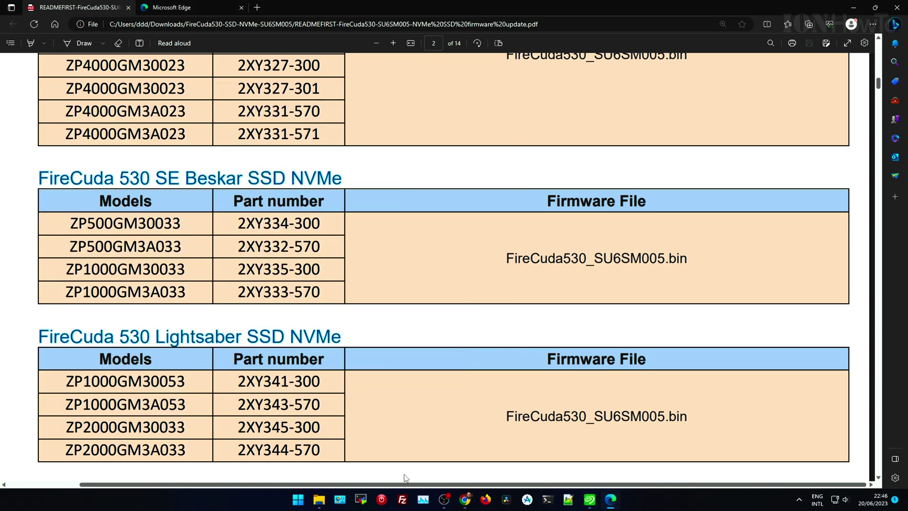
pyautogui.scroll(-5, 427, 364)
pyautogui.scroll(-2, 427, 364)
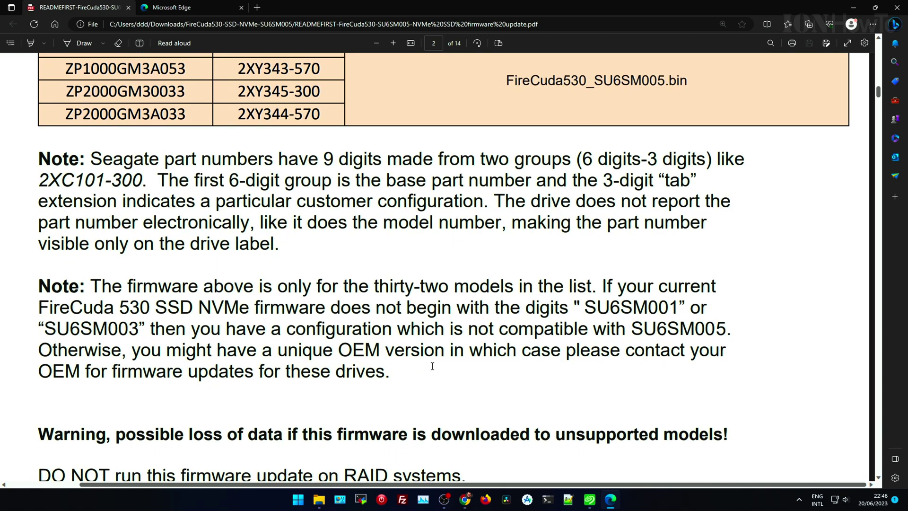
pyautogui.scroll(-4, 432, 366)
pyautogui.scroll(-4, 433, 366)
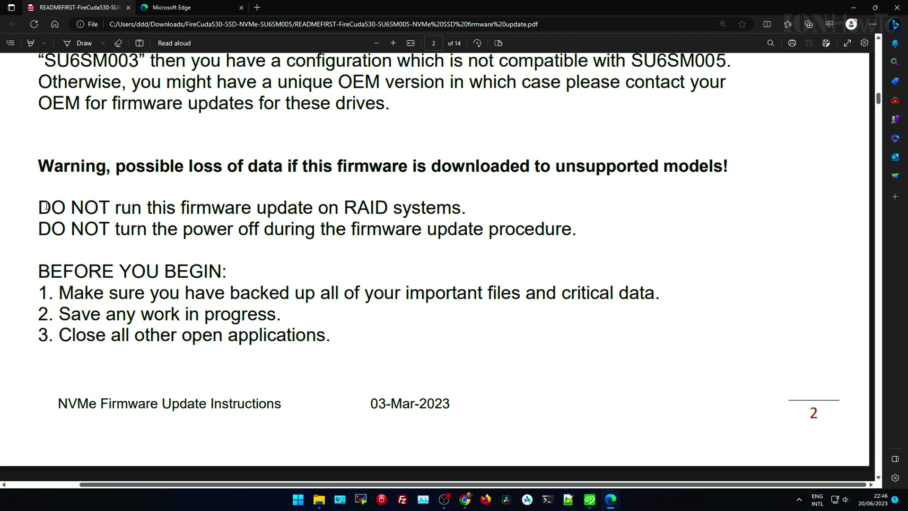
pyautogui.moveTo(46, 206); pyautogui.dragTo(50, 274)
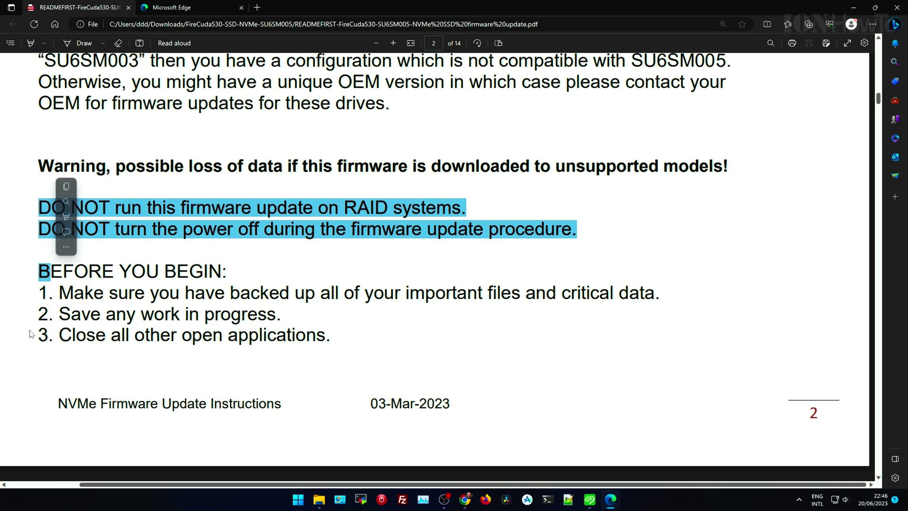
pyautogui.click(50, 316)
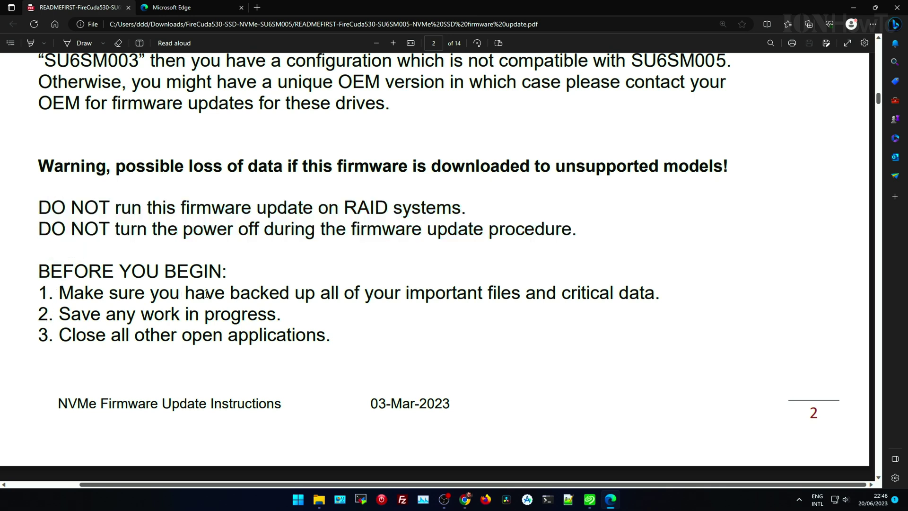
# Highlight the backup, save-work-in-progress and 'Close all other open applications' checklist lines.
pyautogui.moveTo(225, 294); pyautogui.dragTo(662, 294)
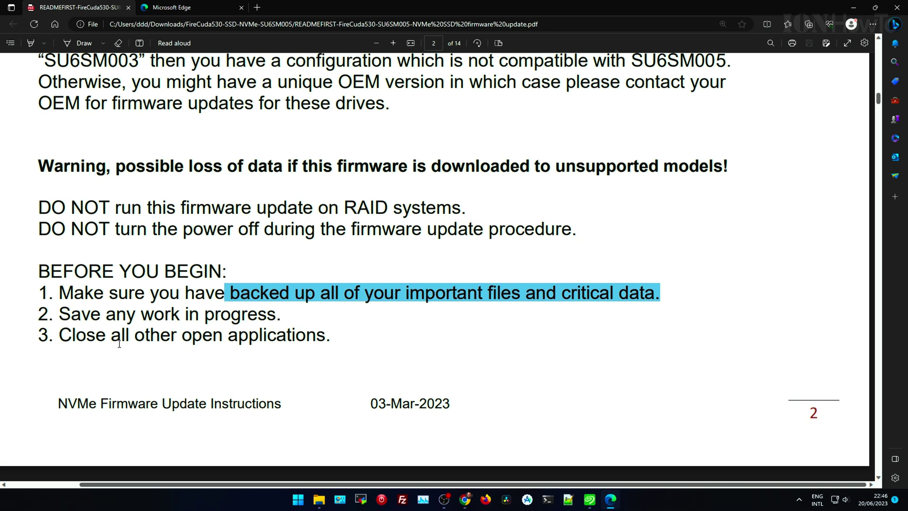
pyautogui.moveTo(62, 313); pyautogui.dragTo(290, 323)
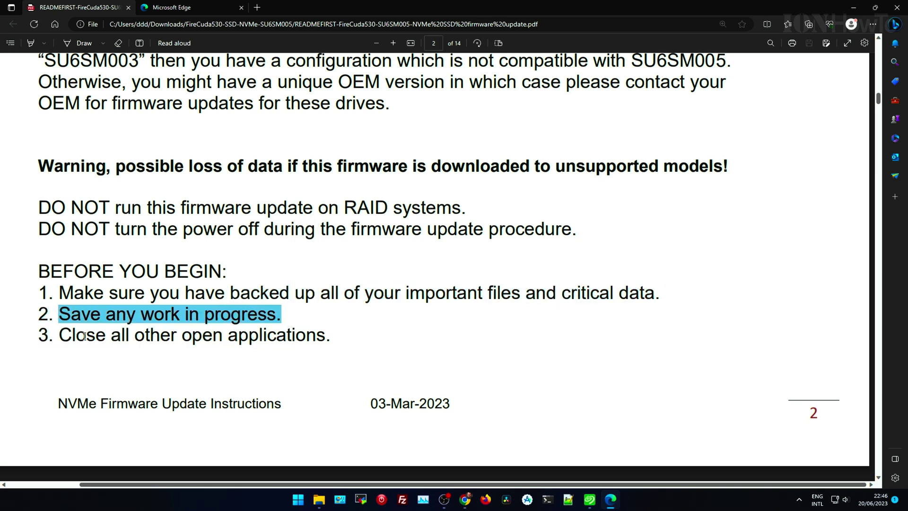
pyautogui.moveTo(62, 330); pyautogui.dragTo(351, 338)
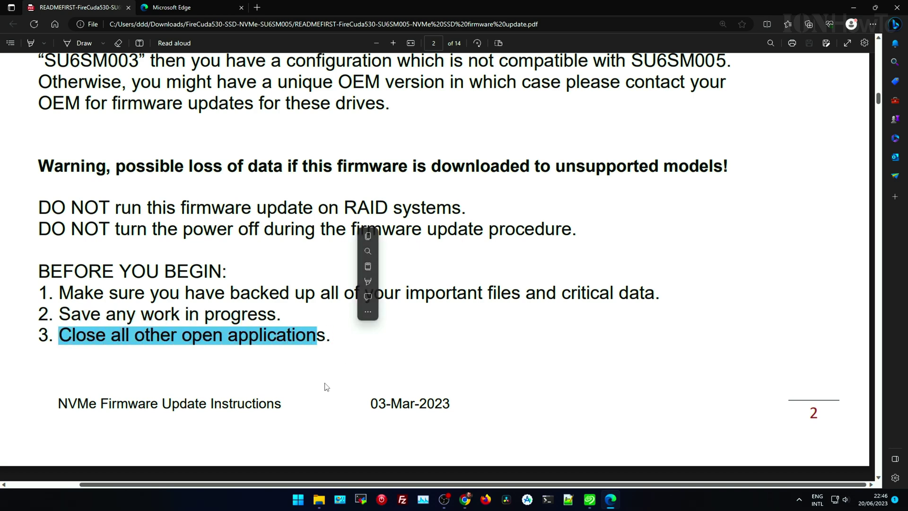
pyautogui.scroll(-3, 330, 386)
# Skim pages 3–14 of the firmware README PDF, then close Edge.
pyautogui.scroll(-6, 330, 386)
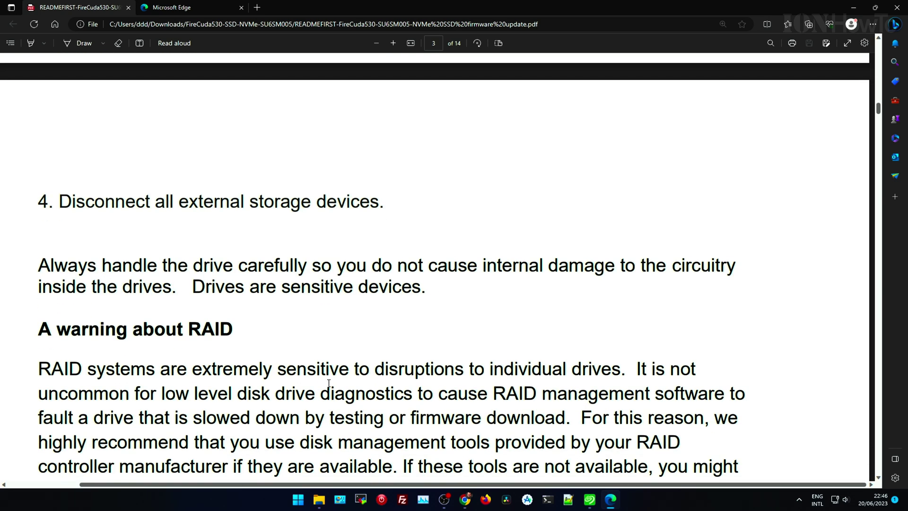
pyautogui.scroll(-5, 329, 382)
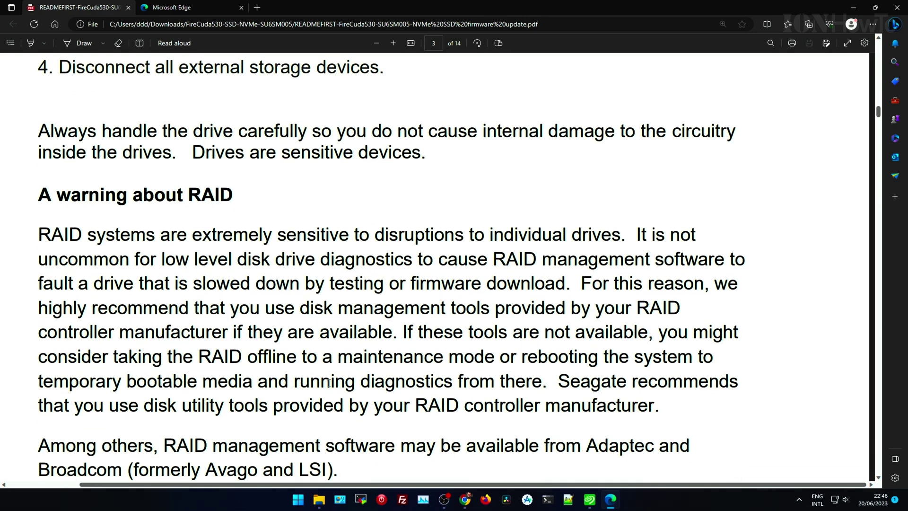
pyautogui.scroll(-6, 329, 383)
pyautogui.scroll(-7, 329, 384)
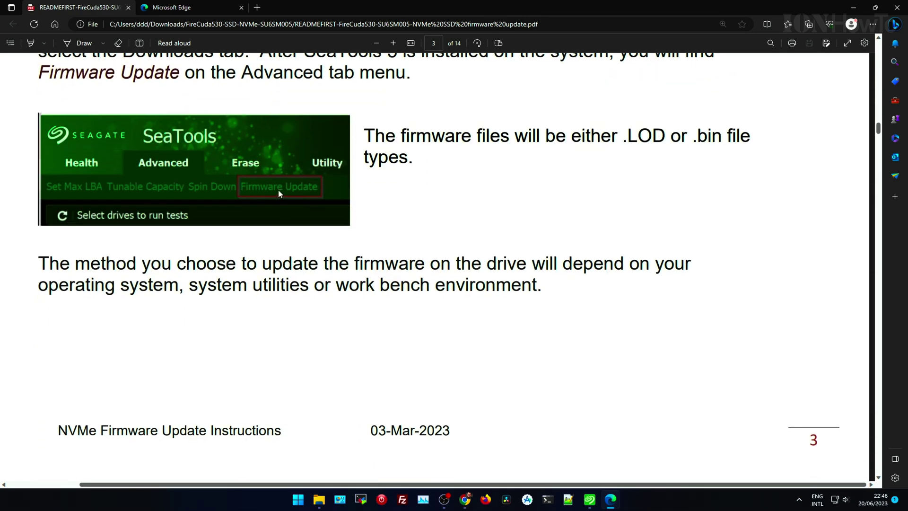
pyautogui.scroll(-11, 278, 189)
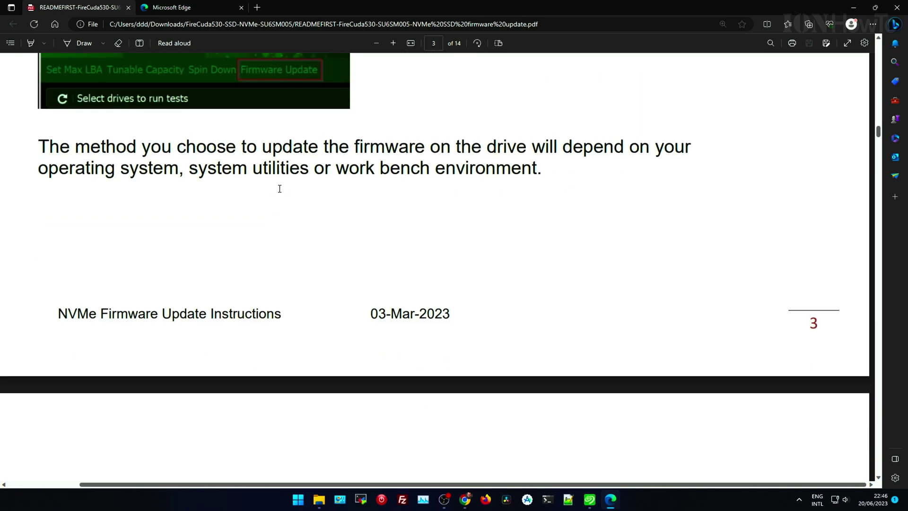
pyautogui.scroll(-12, 280, 189)
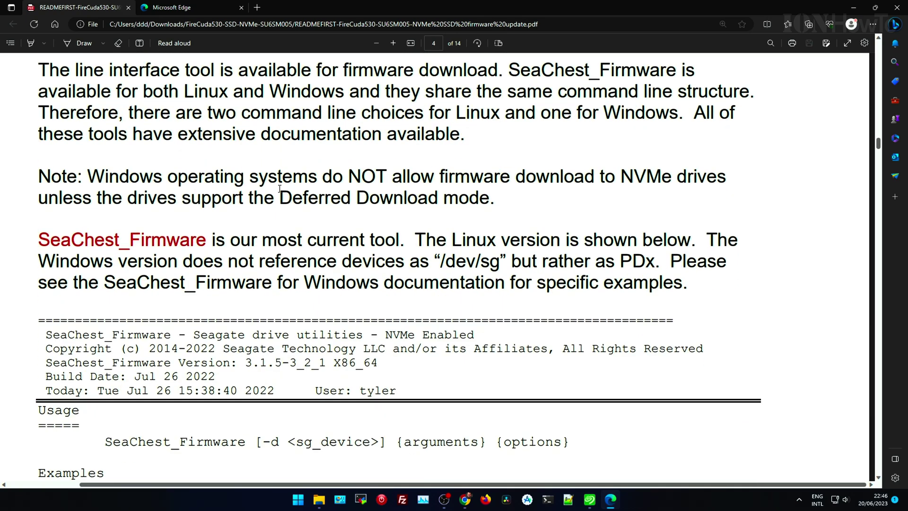
pyautogui.scroll(-12, 279, 188)
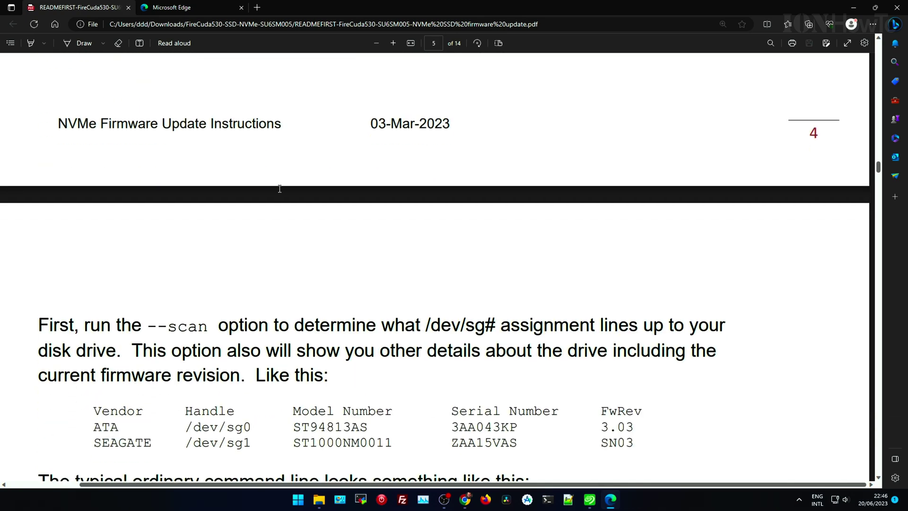
pyautogui.scroll(-6, 279, 189)
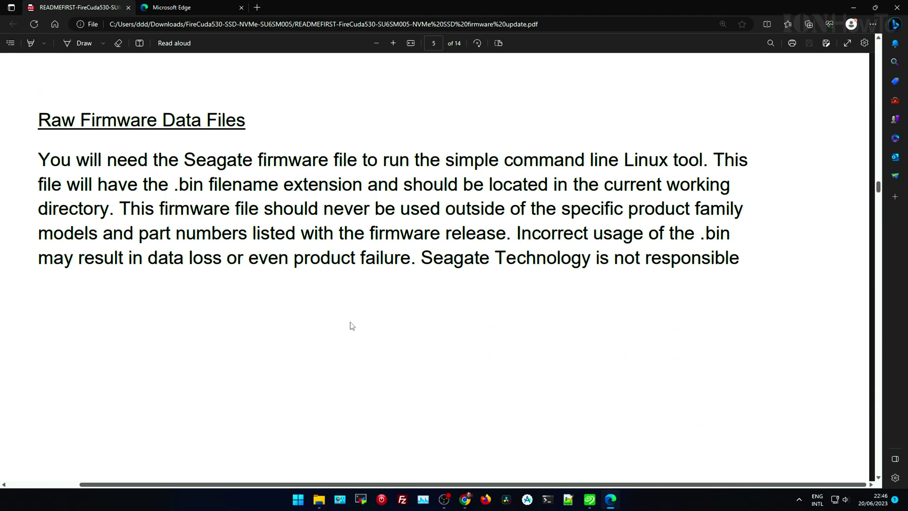
pyautogui.scroll(-17, 352, 326)
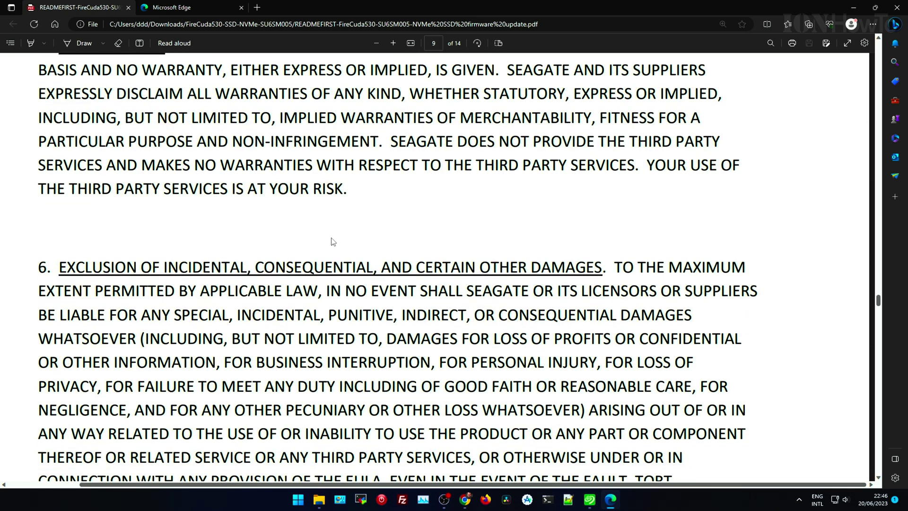
pyautogui.scroll(-5, 332, 242)
pyautogui.scroll(3, 331, 242)
pyautogui.scroll(-20, 405, 265)
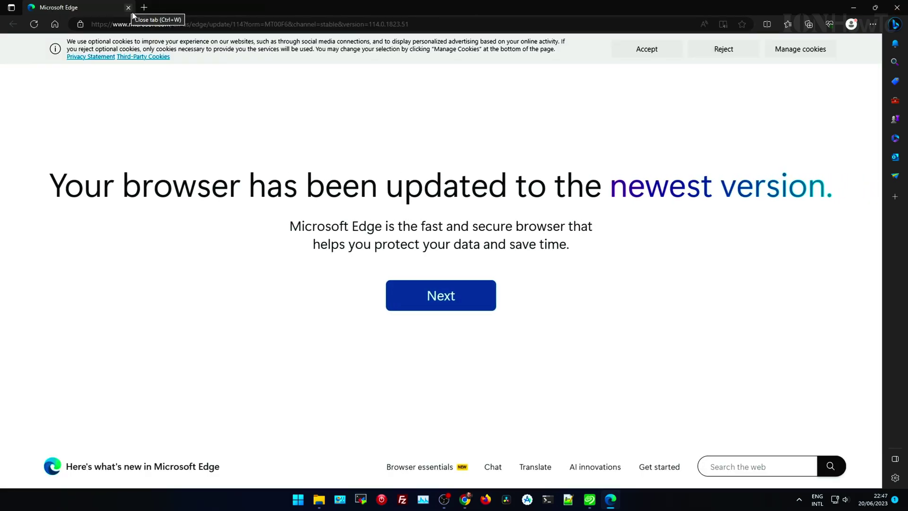
pyautogui.click(897, 8)
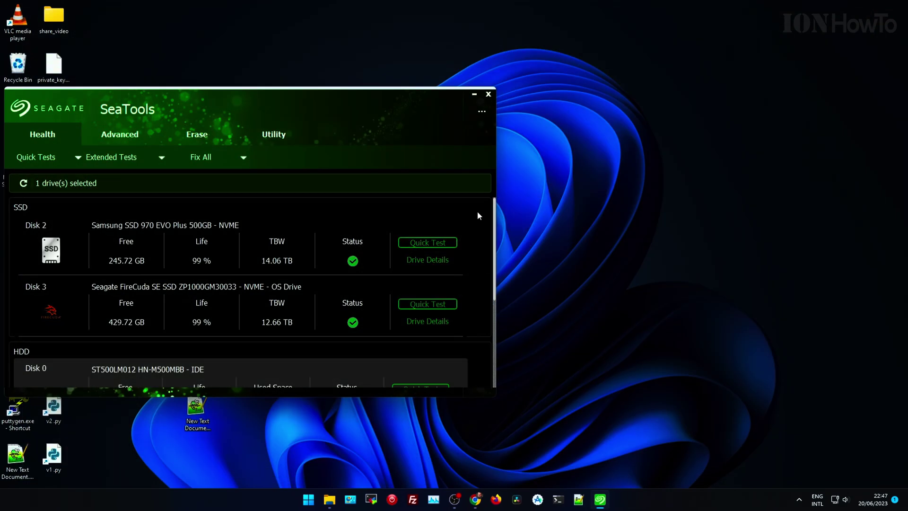
# Add Disk 3 FireCuda SE SSD to SeaTools' selection and select the firmware folder in File Explorer.
pyautogui.moveTo(329, 92); pyautogui.dragTo(453, 90)
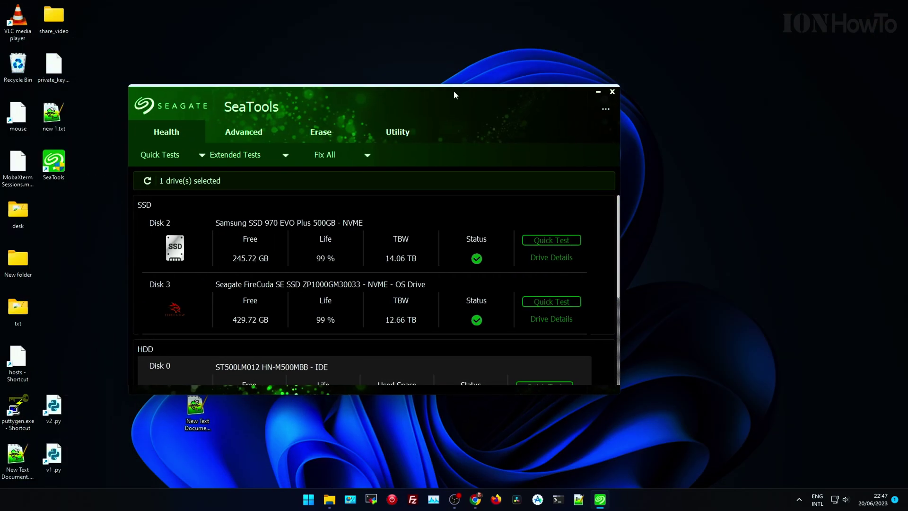
pyautogui.click(360, 306)
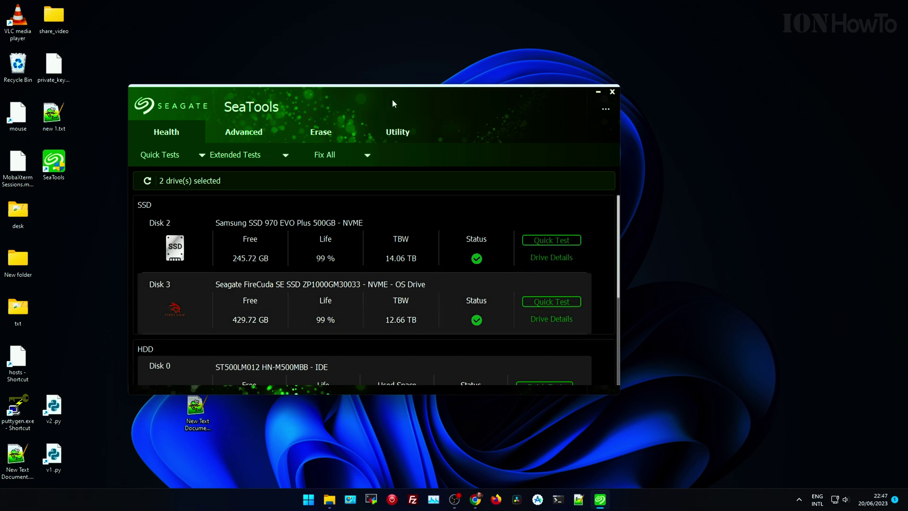
pyautogui.moveTo(393, 103); pyautogui.dragTo(478, 102)
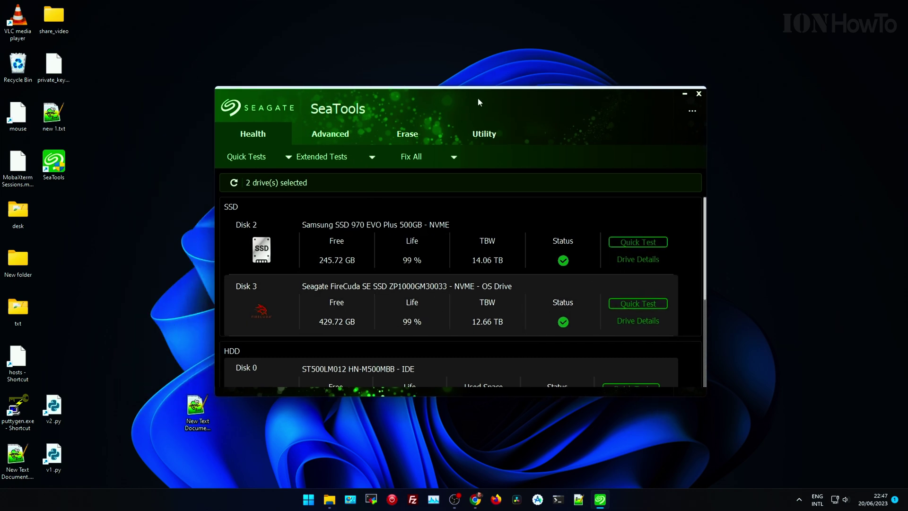
pyautogui.click(330, 499)
pyautogui.click(329, 196)
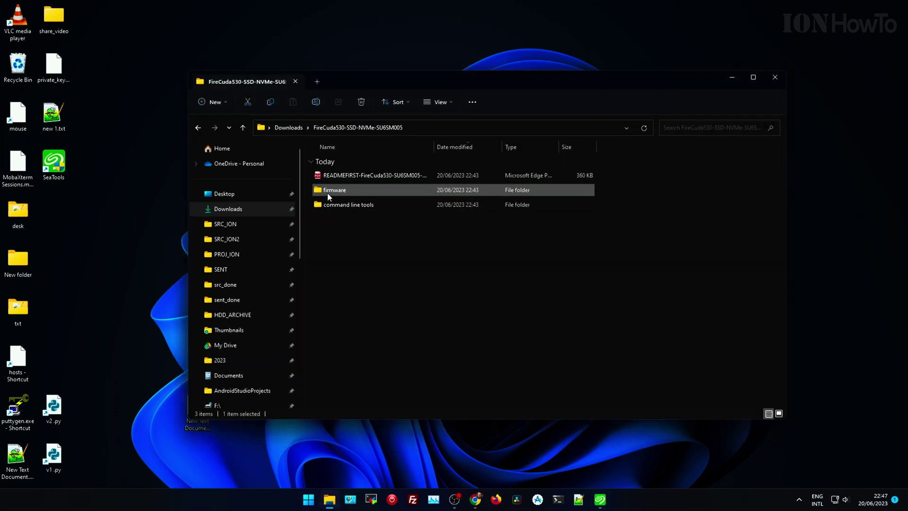
# Open the firmware folder and select FireCuda530_SU6SM005.bin.
pyautogui.doubleClick(337, 204)
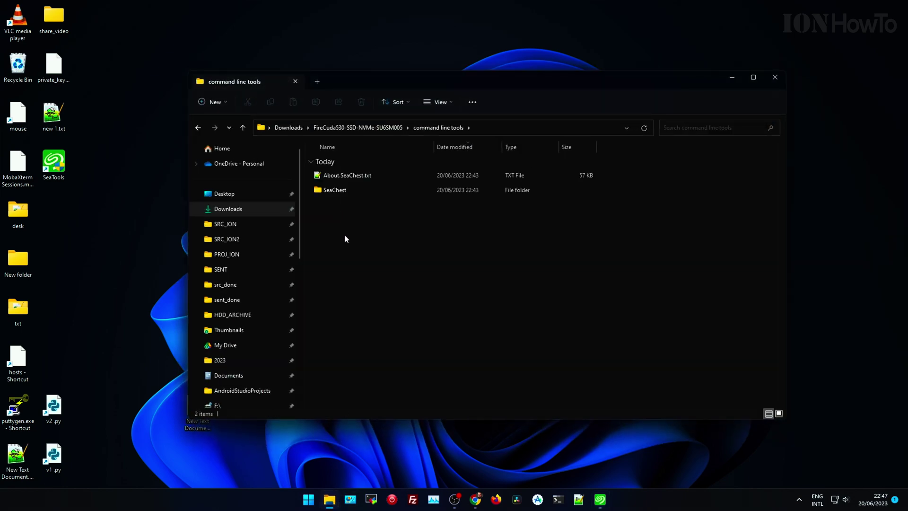
pyautogui.click(398, 128)
pyautogui.click(325, 190)
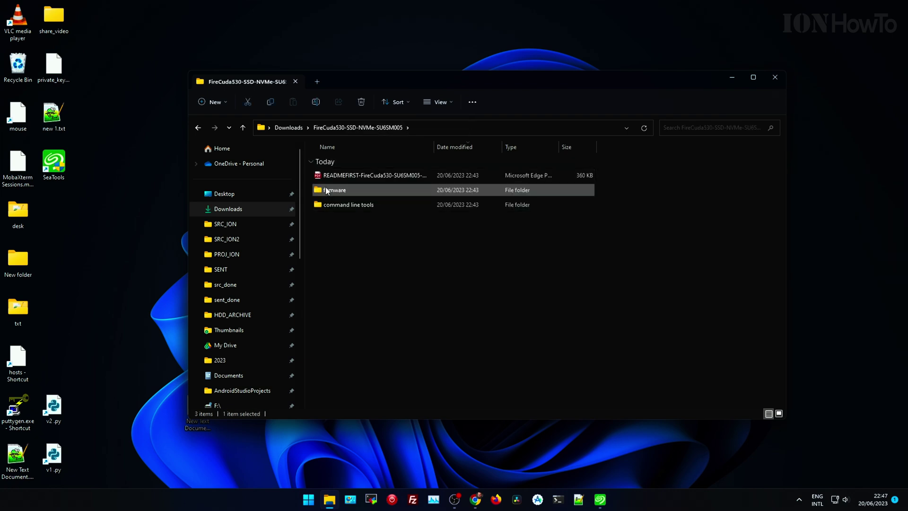
pyautogui.doubleClick(340, 191)
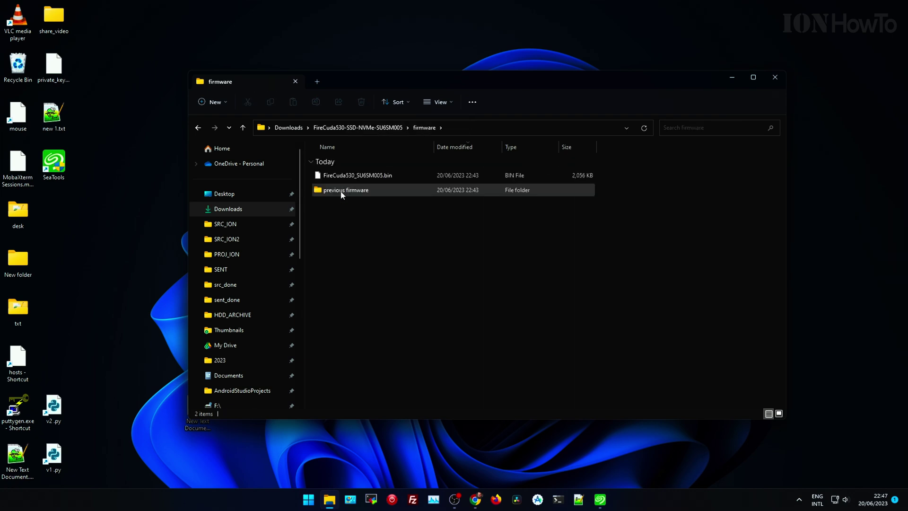
pyautogui.click(369, 176)
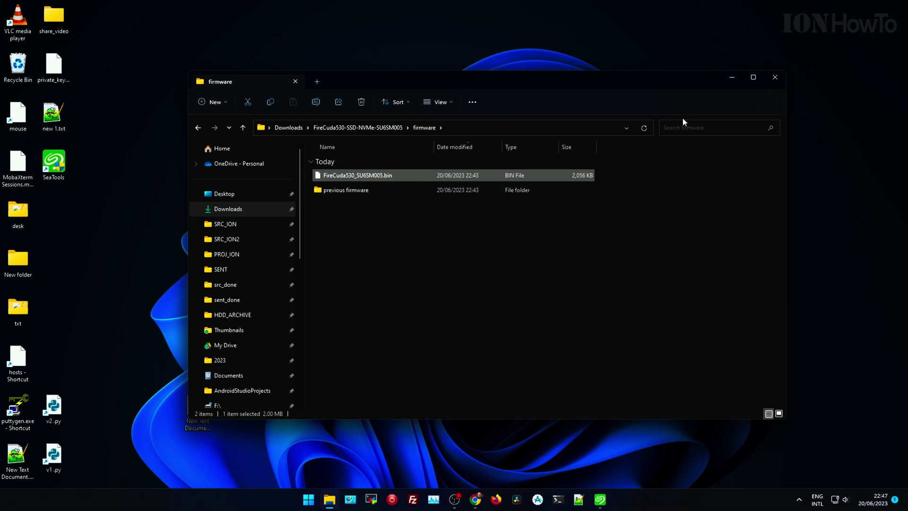
# Copy the firmware folder's full path from the address bar and minimize File Explorer.
pyautogui.click(471, 132)
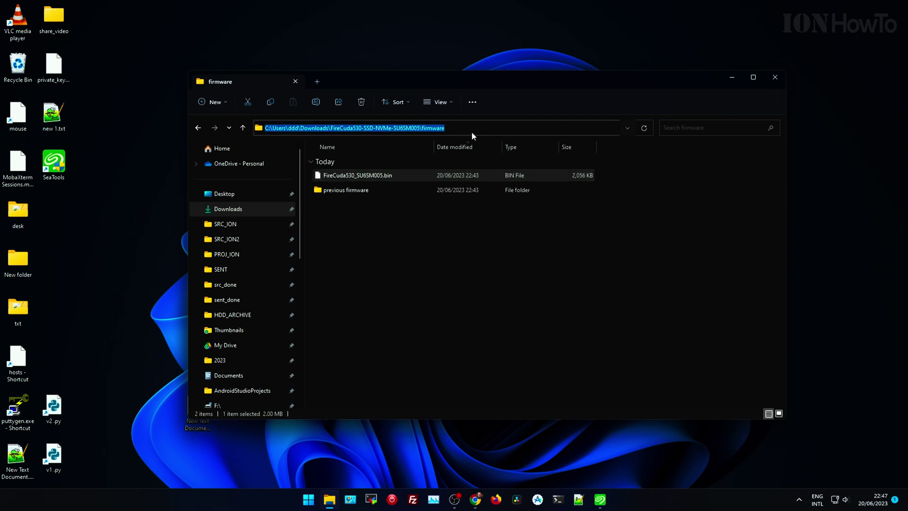
pyautogui.rightClick(430, 128)
pyautogui.click(456, 158)
pyautogui.click(736, 74)
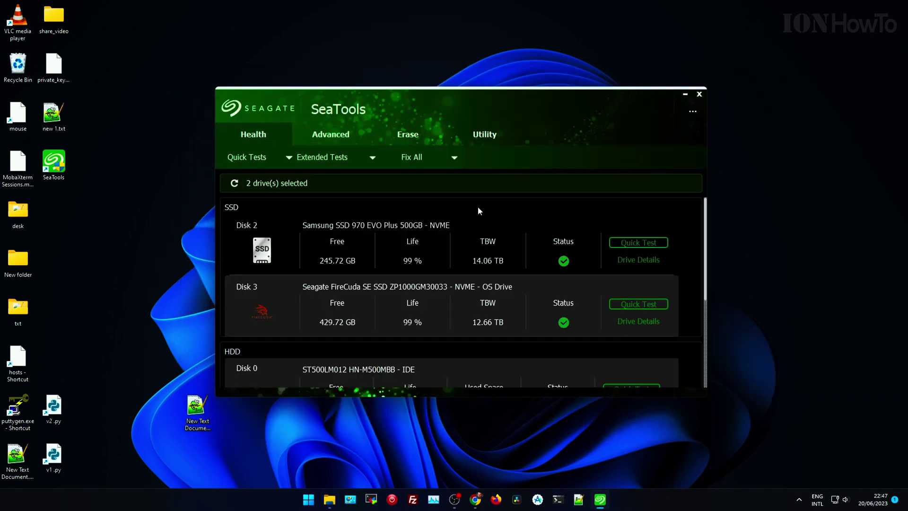
# Reselect Disk 3 and show the Advanced options with each drive's firmware version.
pyautogui.click(465, 316)
pyautogui.click(463, 316)
pyautogui.click(332, 136)
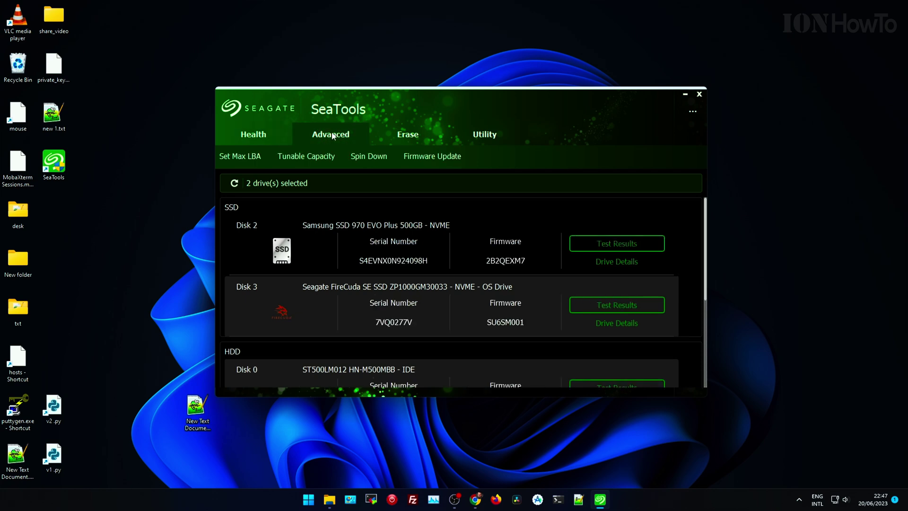
# Deselect Disk 0, leaving Disk 3 as the only selected drive, and open Firmware Update.
pyautogui.click(327, 316)
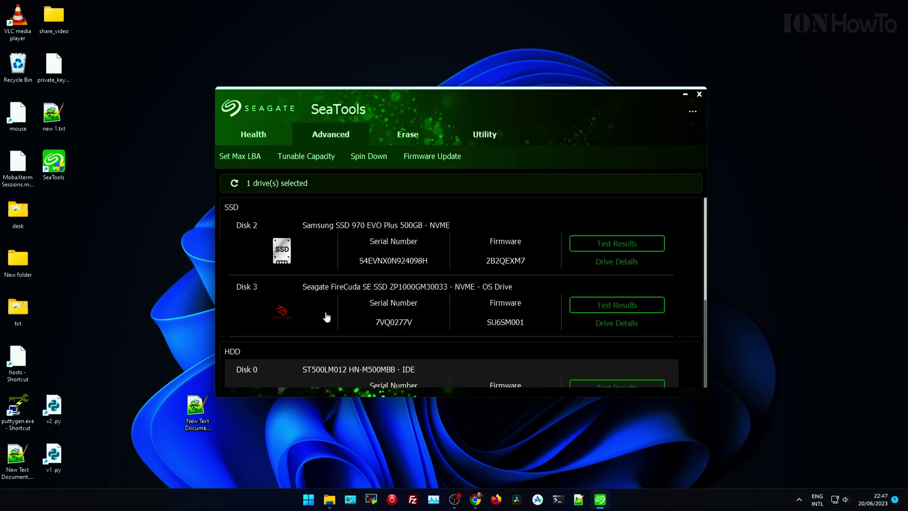
pyautogui.click(327, 316)
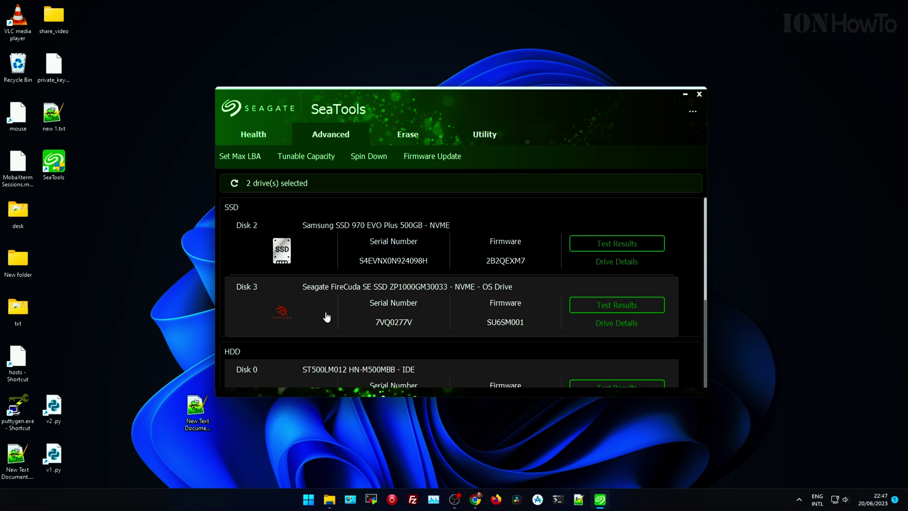
pyautogui.scroll(-2, 328, 317)
pyautogui.click(328, 318)
pyautogui.scroll(1, 331, 318)
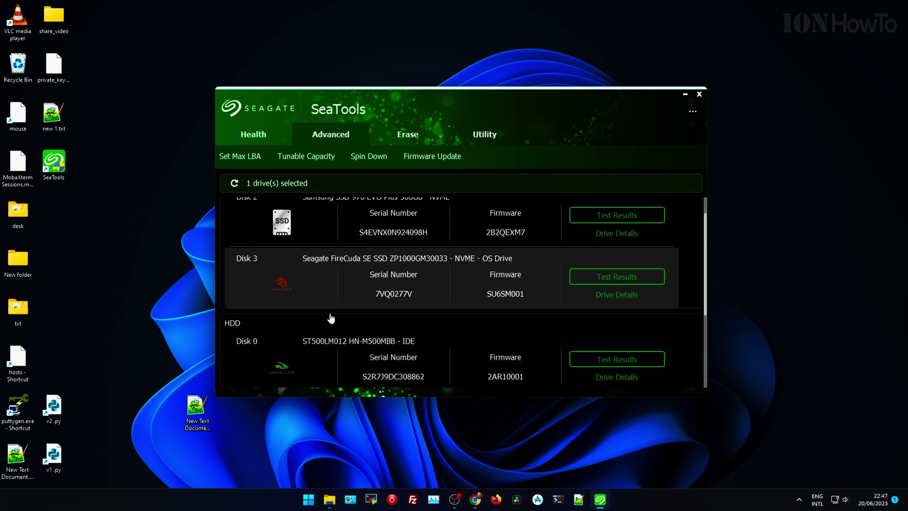
pyautogui.scroll(1, 331, 318)
pyautogui.click(330, 316)
pyautogui.click(330, 315)
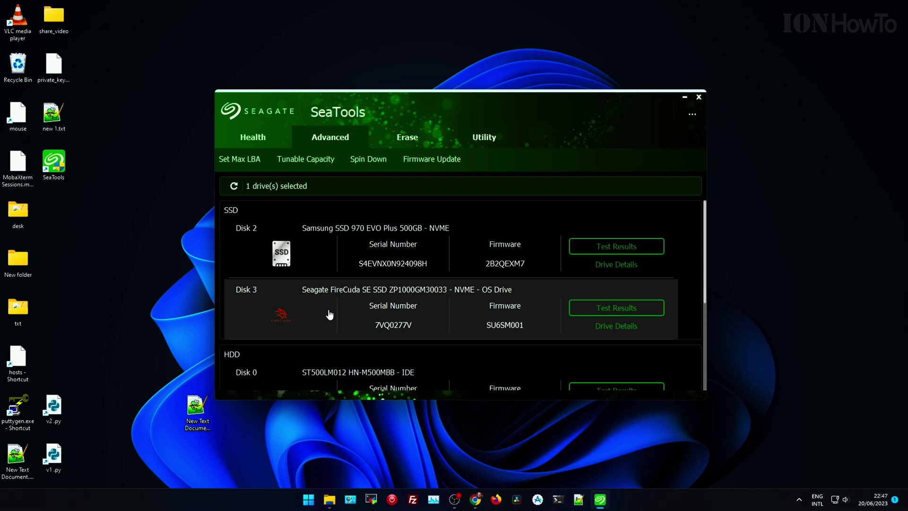
pyautogui.scroll(-3, 330, 315)
pyautogui.scroll(3, 331, 313)
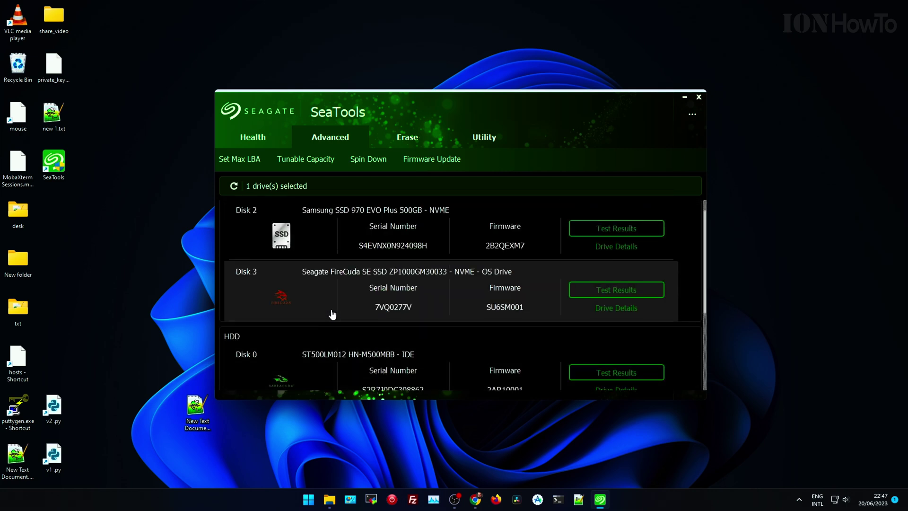
pyautogui.scroll(1, 335, 313)
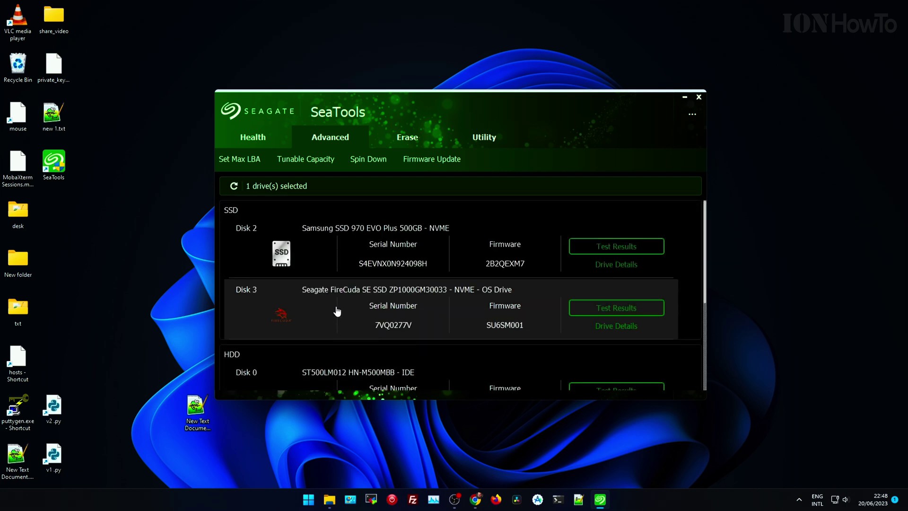
pyautogui.click(435, 160)
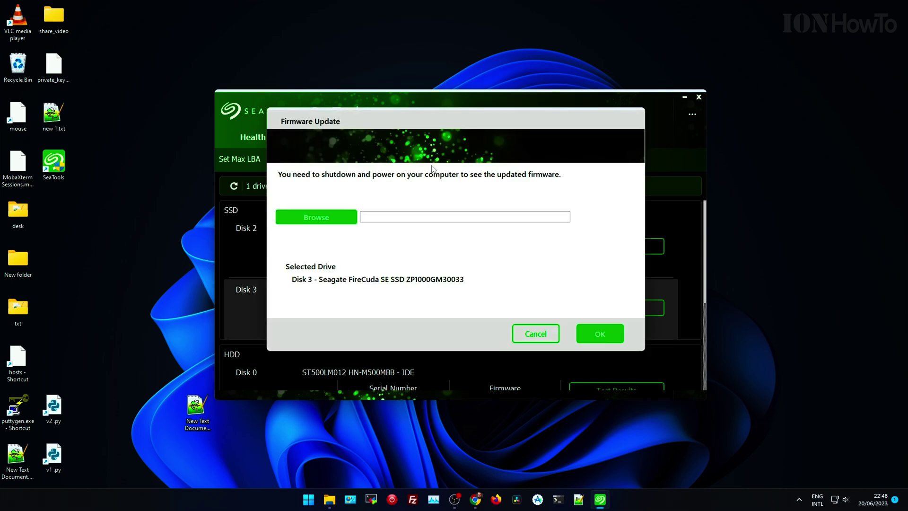
# Target Disk 3, load FireCuda530_SU6SM005.bin, and run the update until it reports Passed.
pyautogui.click(308, 283)
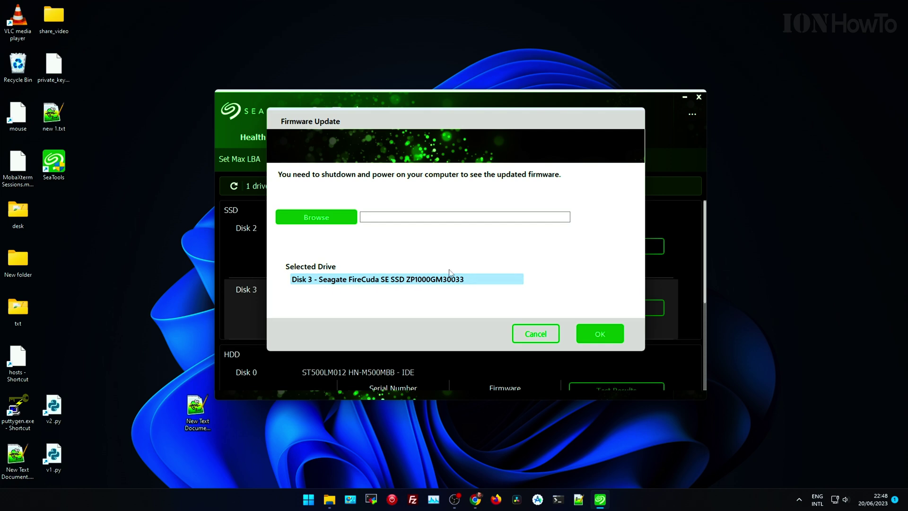
pyautogui.click(373, 219)
pyautogui.click(316, 217)
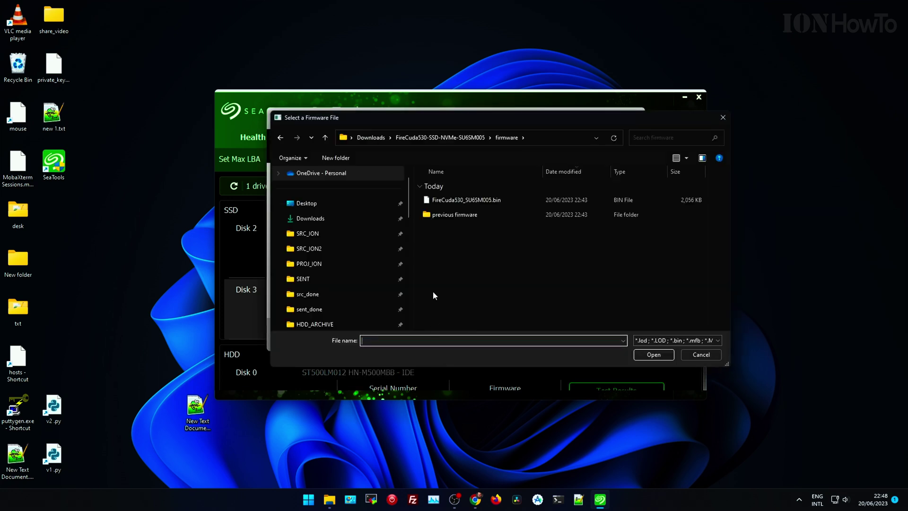
pyautogui.click(453, 201)
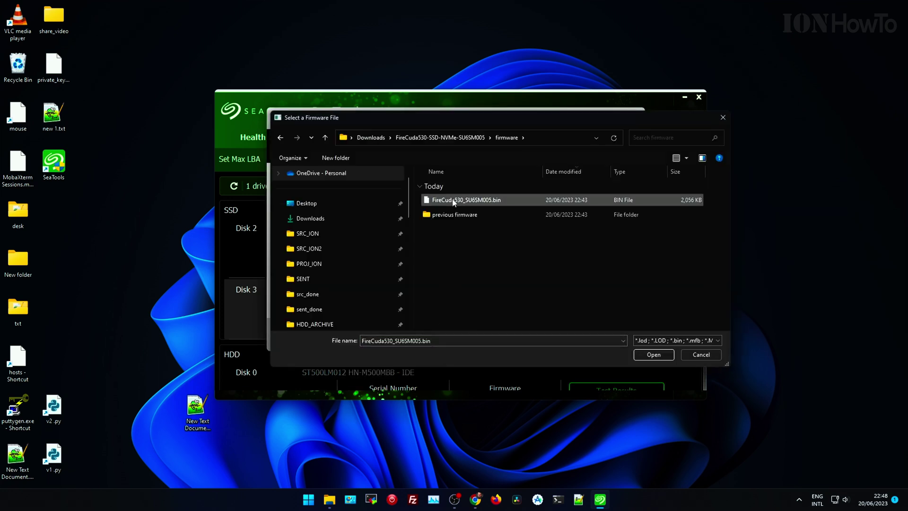
pyautogui.click(654, 356)
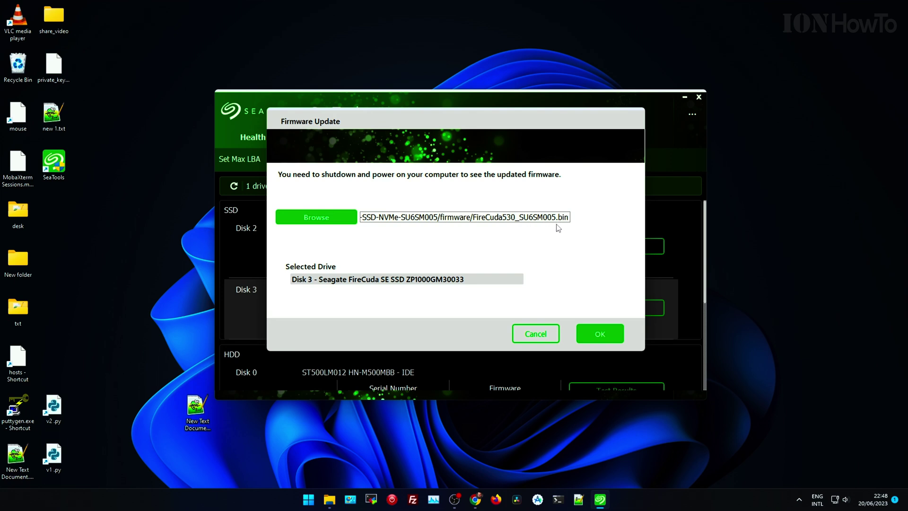
pyautogui.click(599, 334)
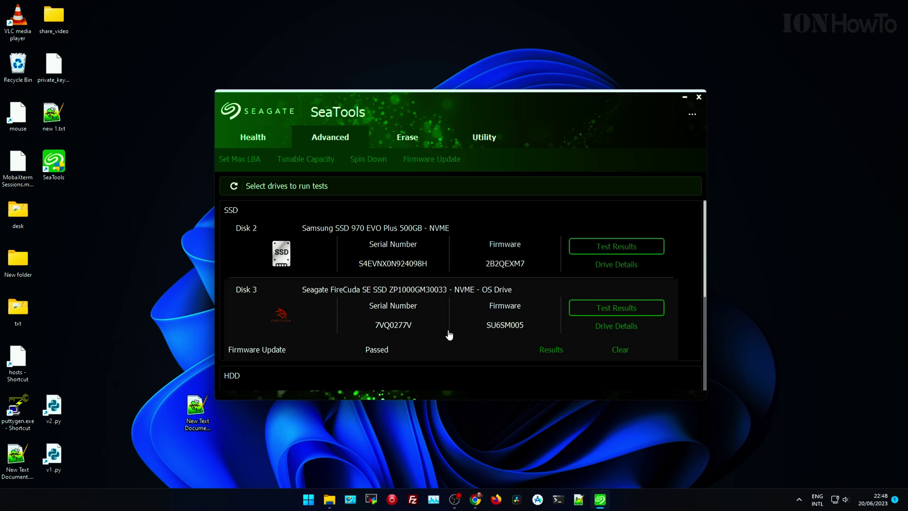
pyautogui.scroll(-2, 357, 296)
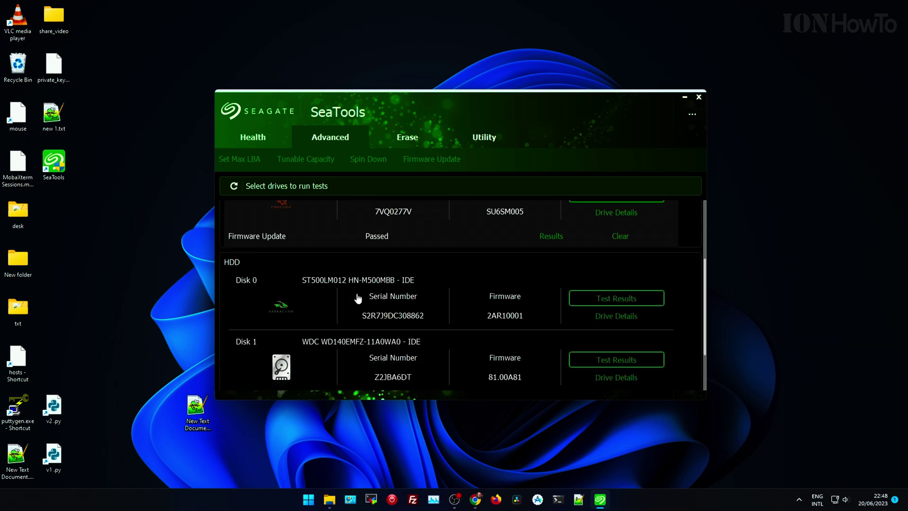
pyautogui.scroll(-1, 358, 298)
pyautogui.scroll(3, 358, 298)
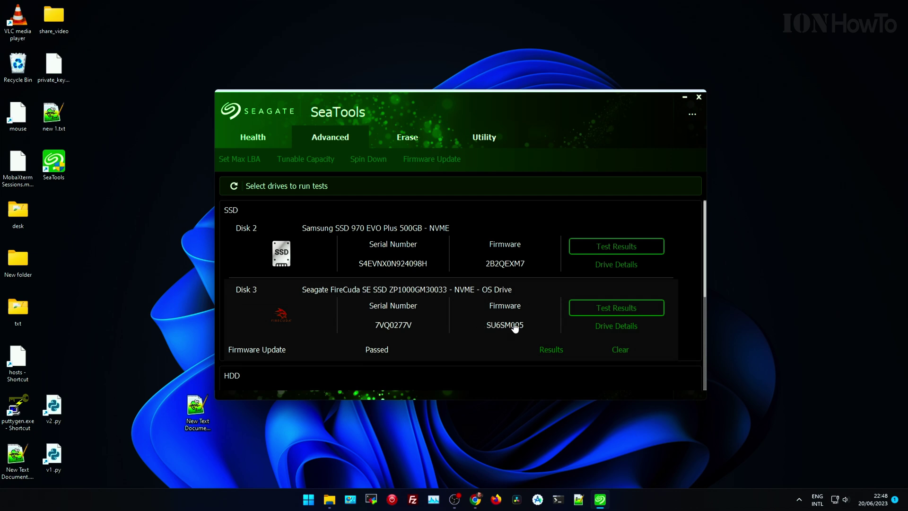
pyautogui.click(616, 326)
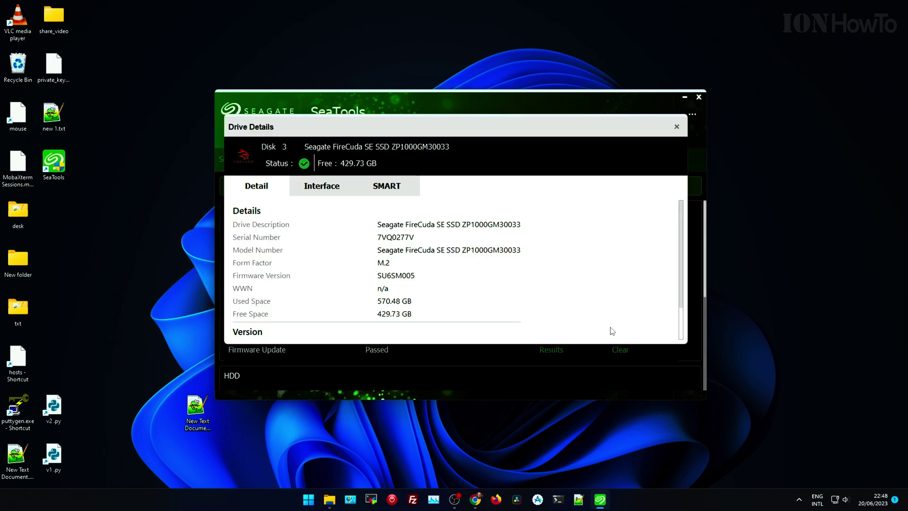
pyautogui.scroll(-1, 410, 289)
pyautogui.scroll(1, 411, 288)
pyautogui.click(333, 191)
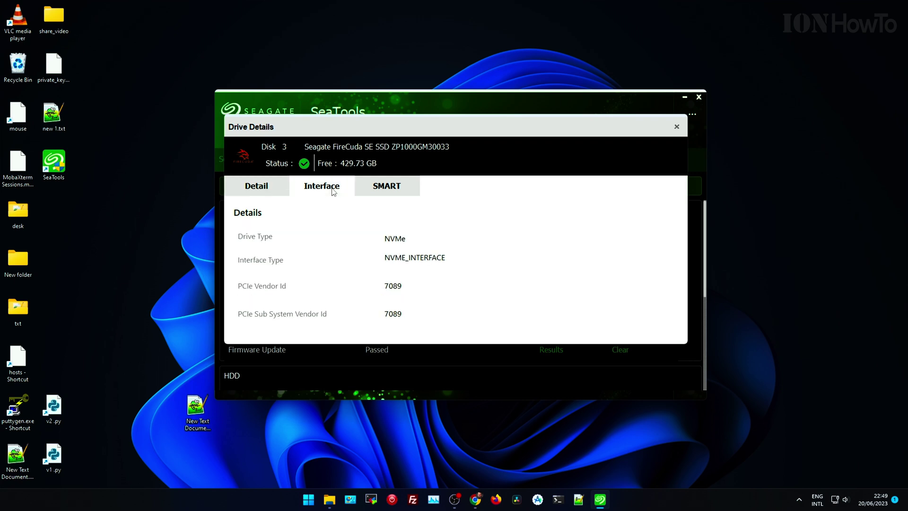
pyautogui.click(377, 193)
pyautogui.click(265, 189)
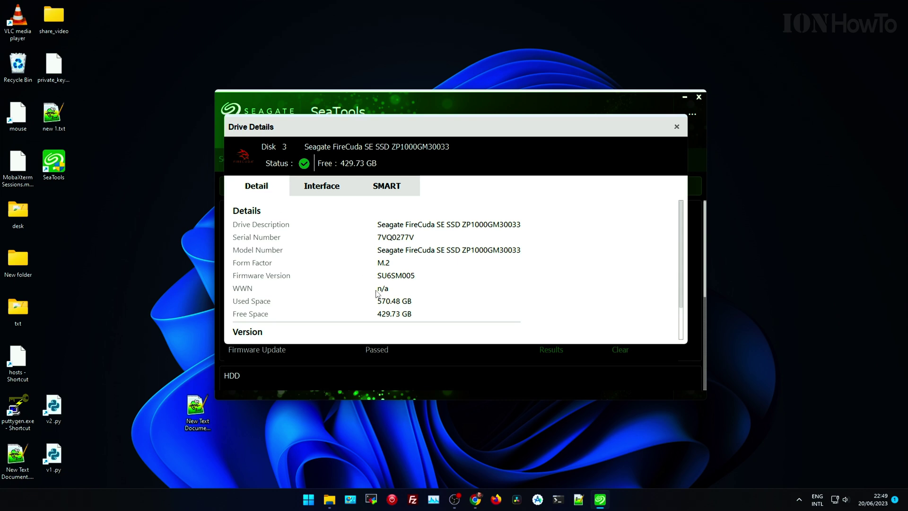
pyautogui.scroll(-1, 443, 295)
pyautogui.scroll(1, 444, 295)
pyautogui.click(677, 127)
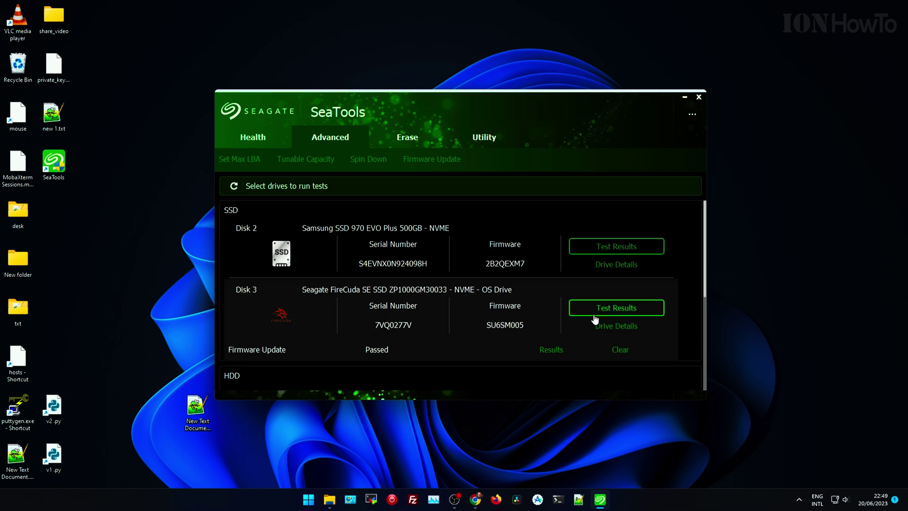
pyautogui.click(609, 308)
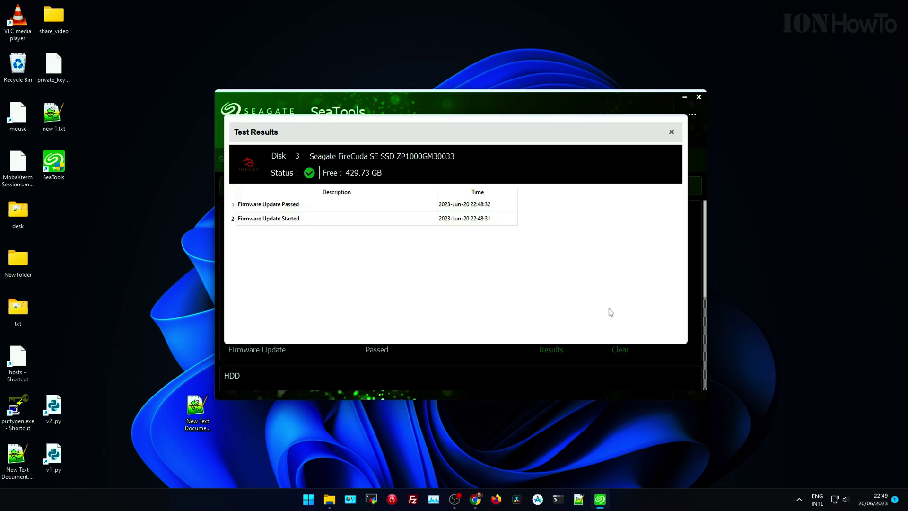
pyautogui.click(317, 210)
pyautogui.click(480, 205)
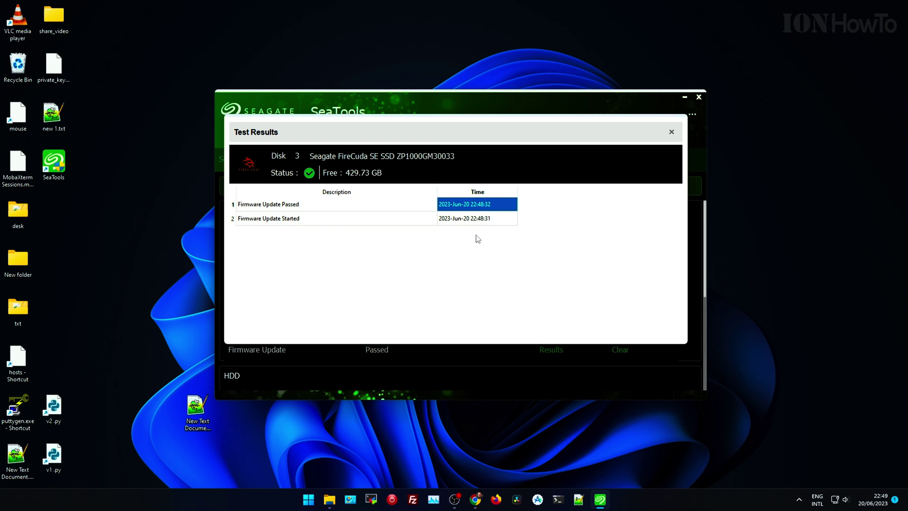
pyautogui.click(376, 222)
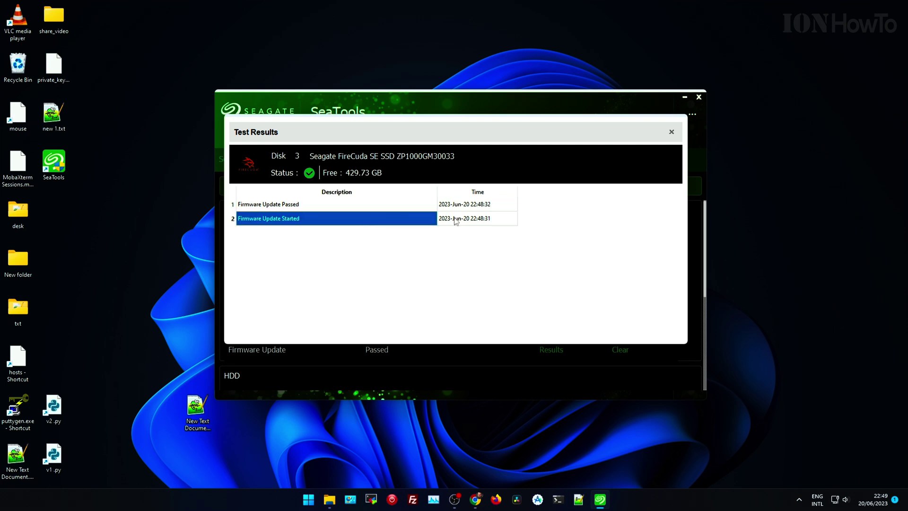
pyautogui.click(499, 220)
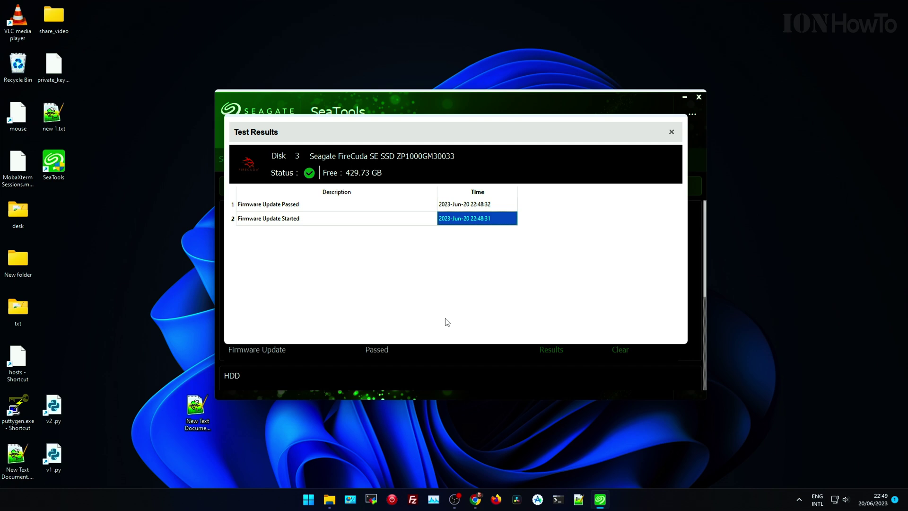
pyautogui.click(671, 131)
pyautogui.scroll(-5, 501, 305)
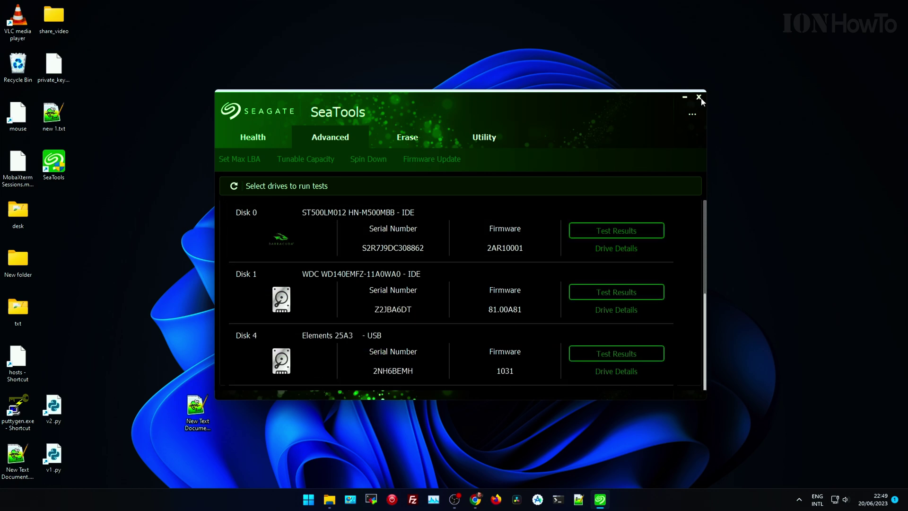
# Close SeaTools, check the Start power menu without choosing, then bring OBS forward.
pyautogui.click(489, 143)
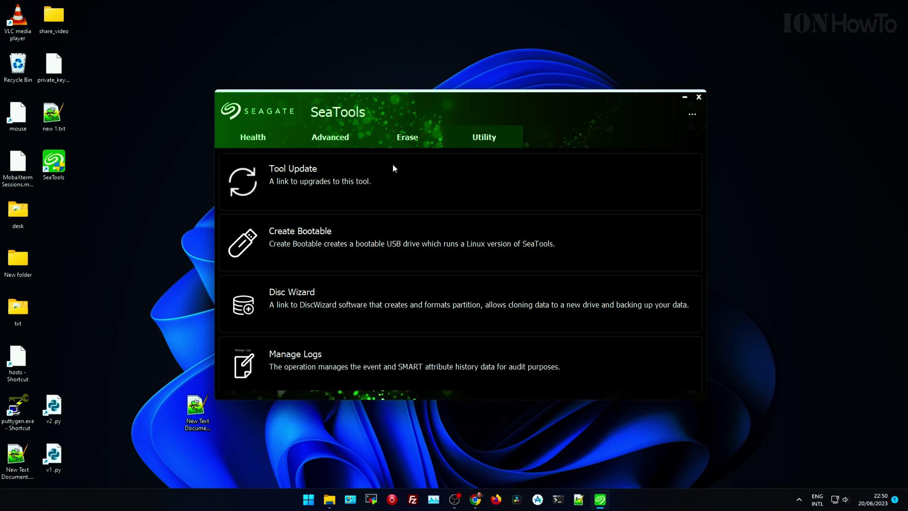
pyautogui.click(699, 97)
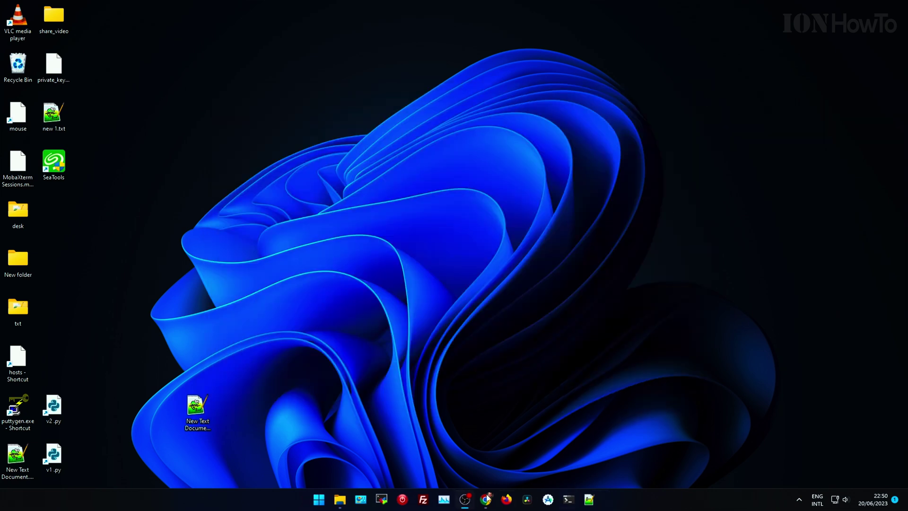
pyautogui.click(325, 501)
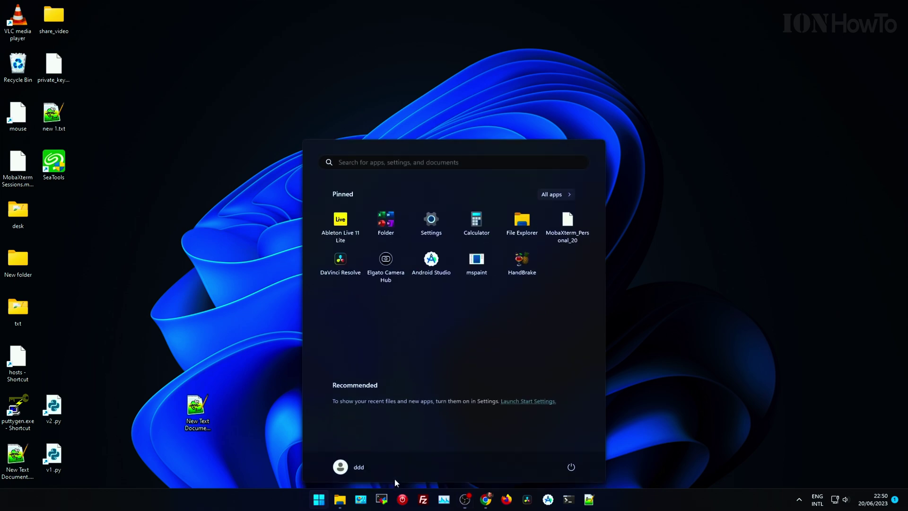
pyautogui.click(571, 466)
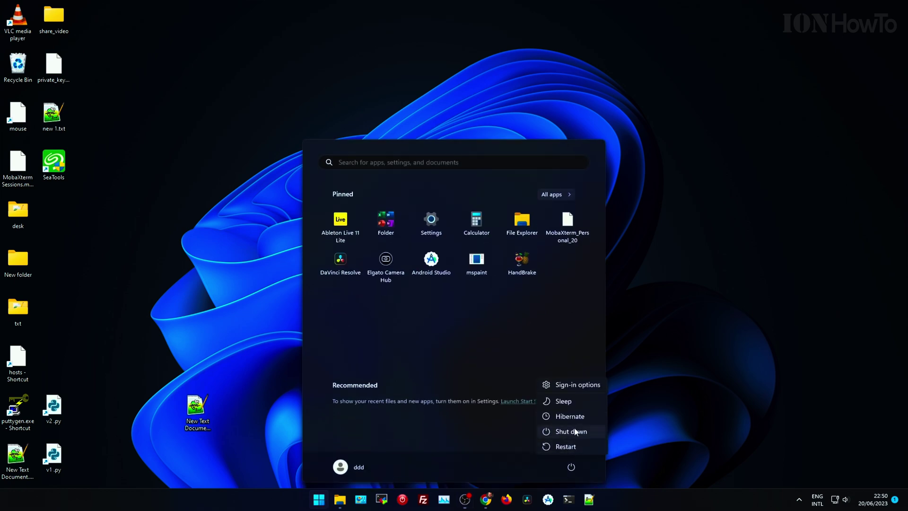
pyautogui.click(689, 418)
pyautogui.click(689, 418)
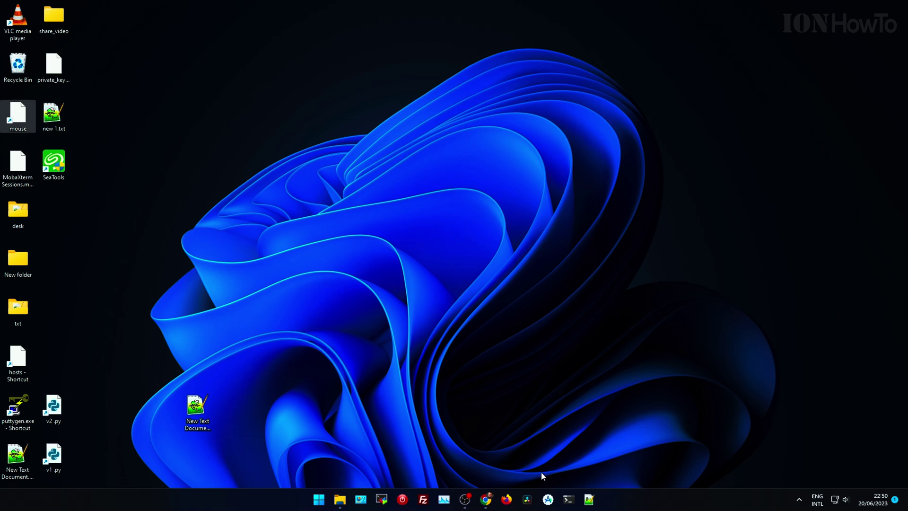
pyautogui.click(466, 500)
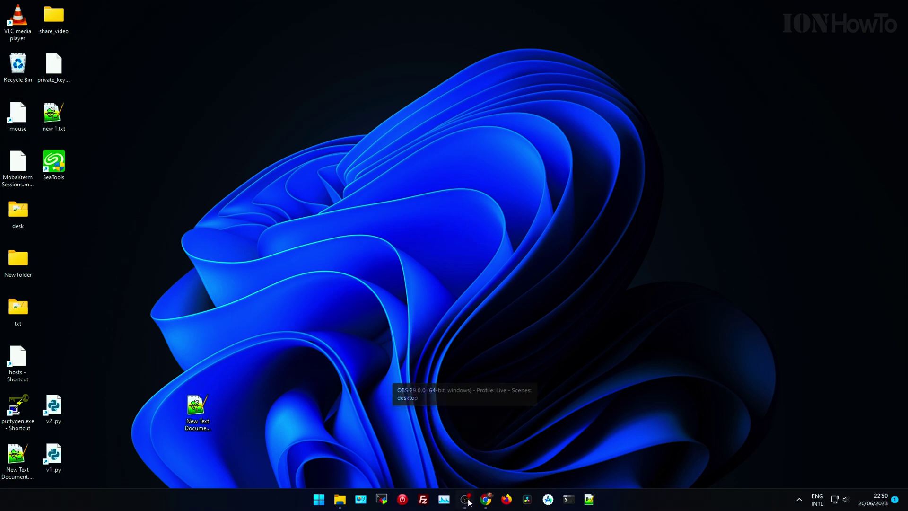